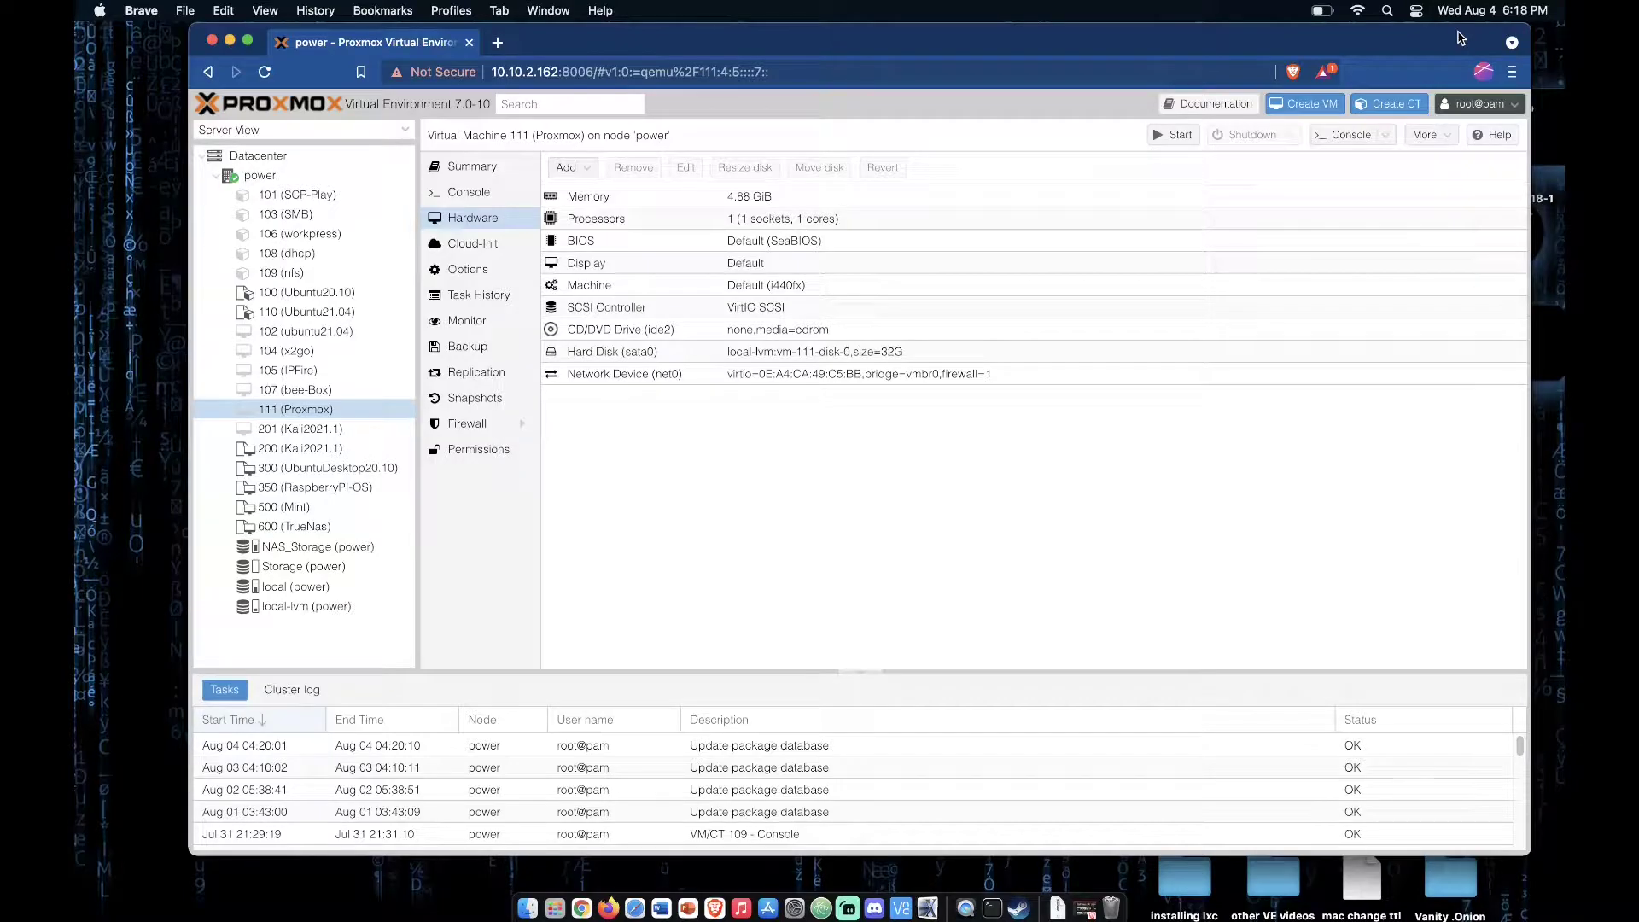
Step: Start creating a new virtual machine on node power and name it Prxomox
click(846, 352)
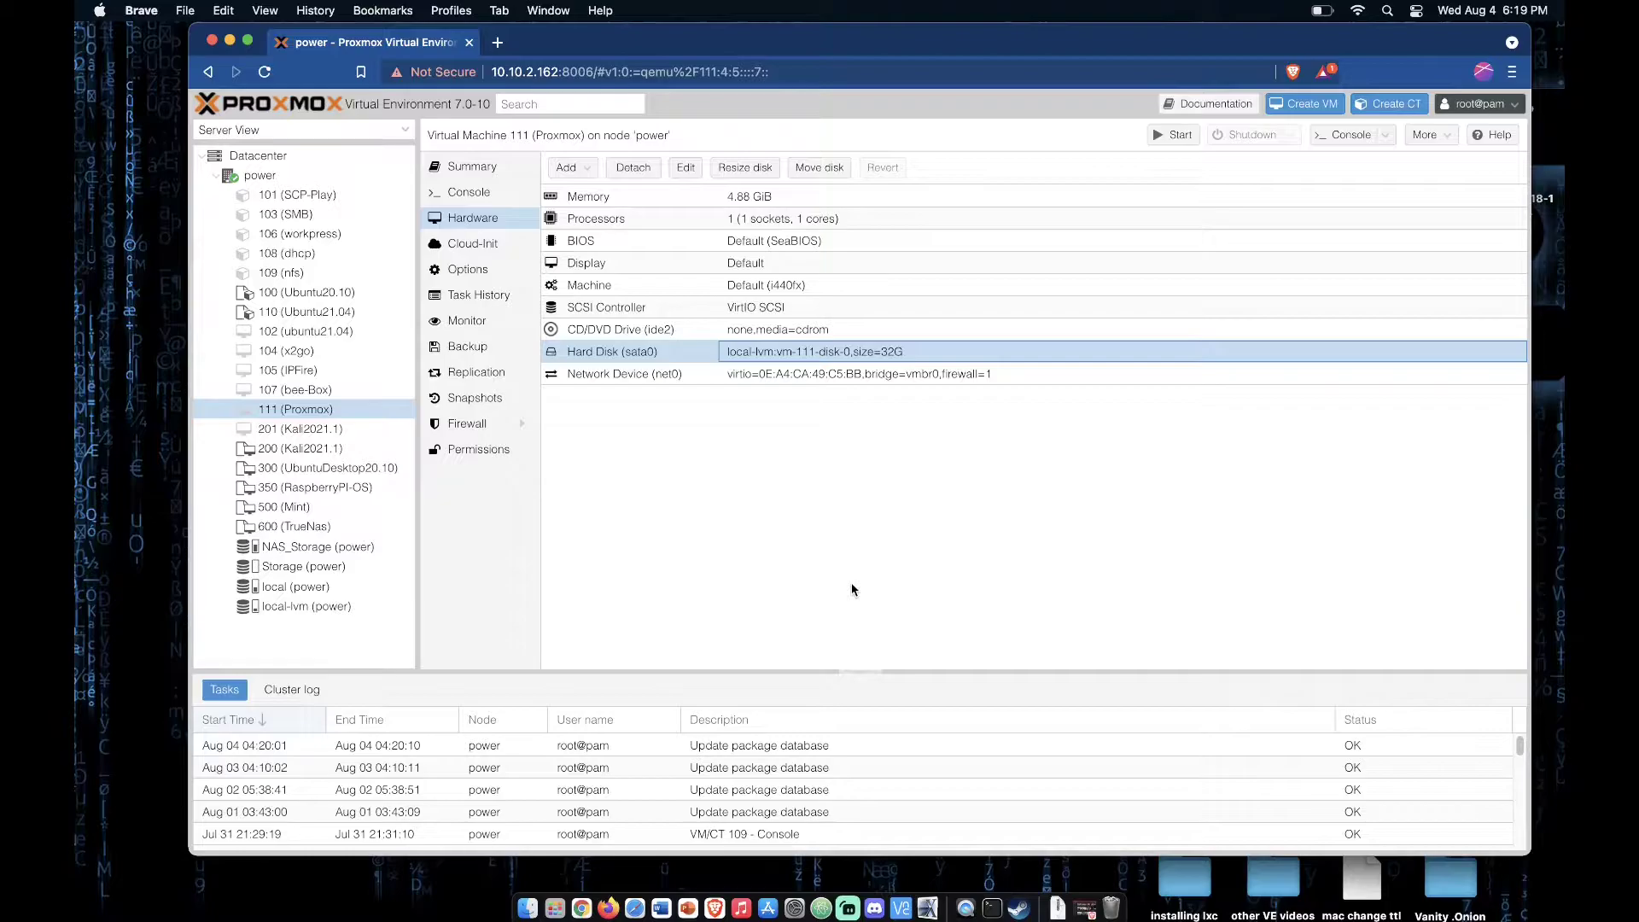
click(1322, 106)
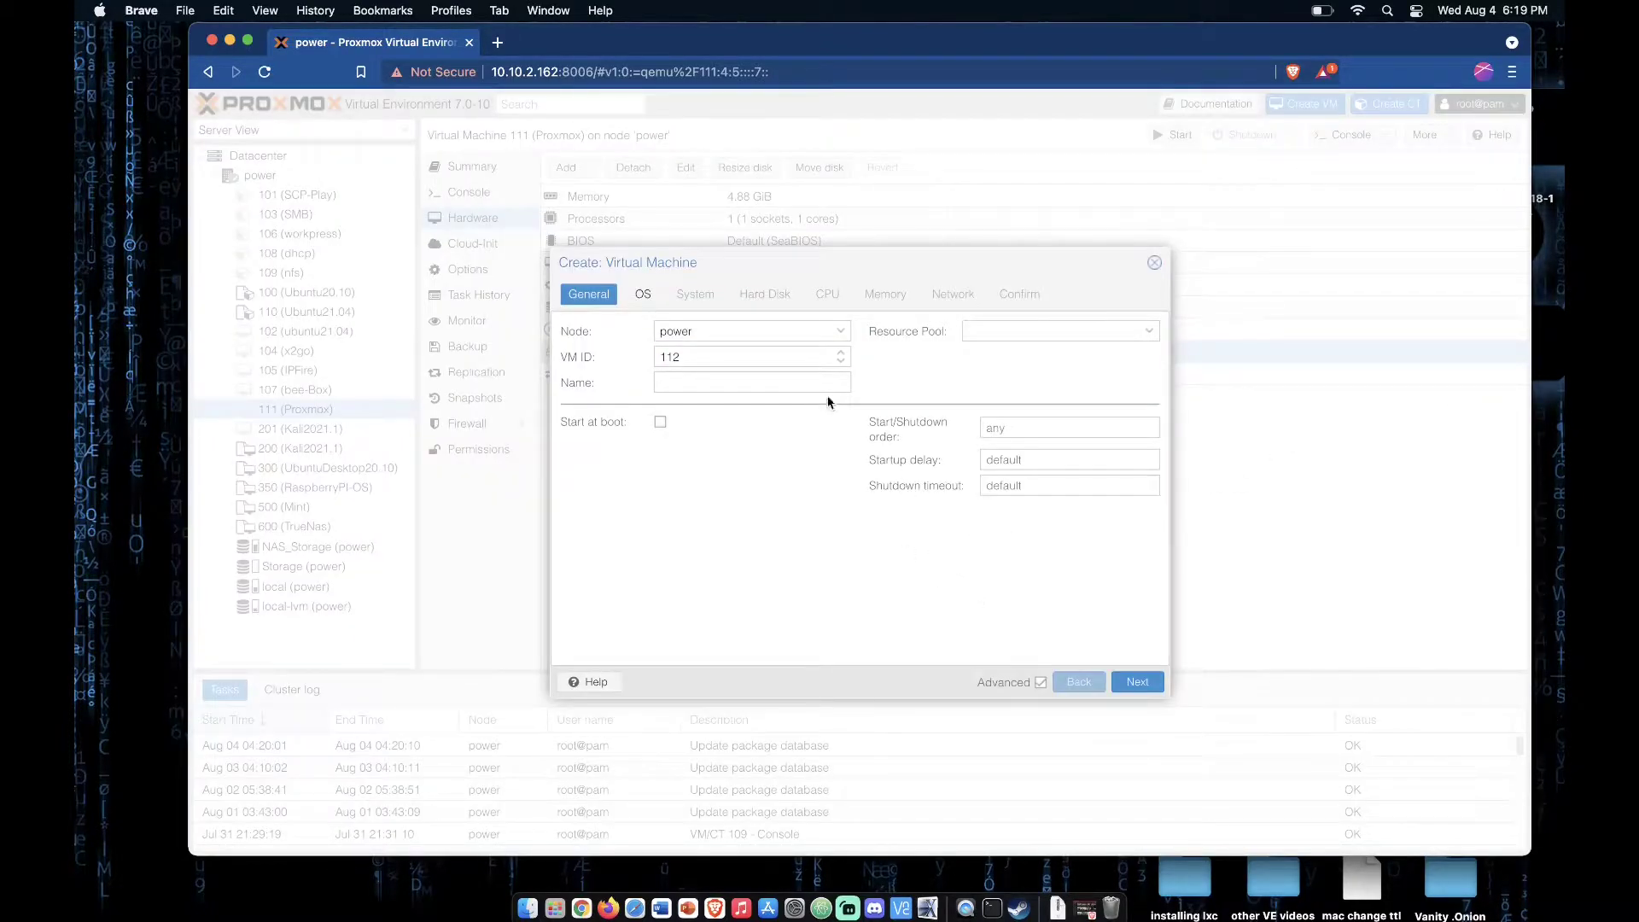
click(794, 380)
text(Prxomox)
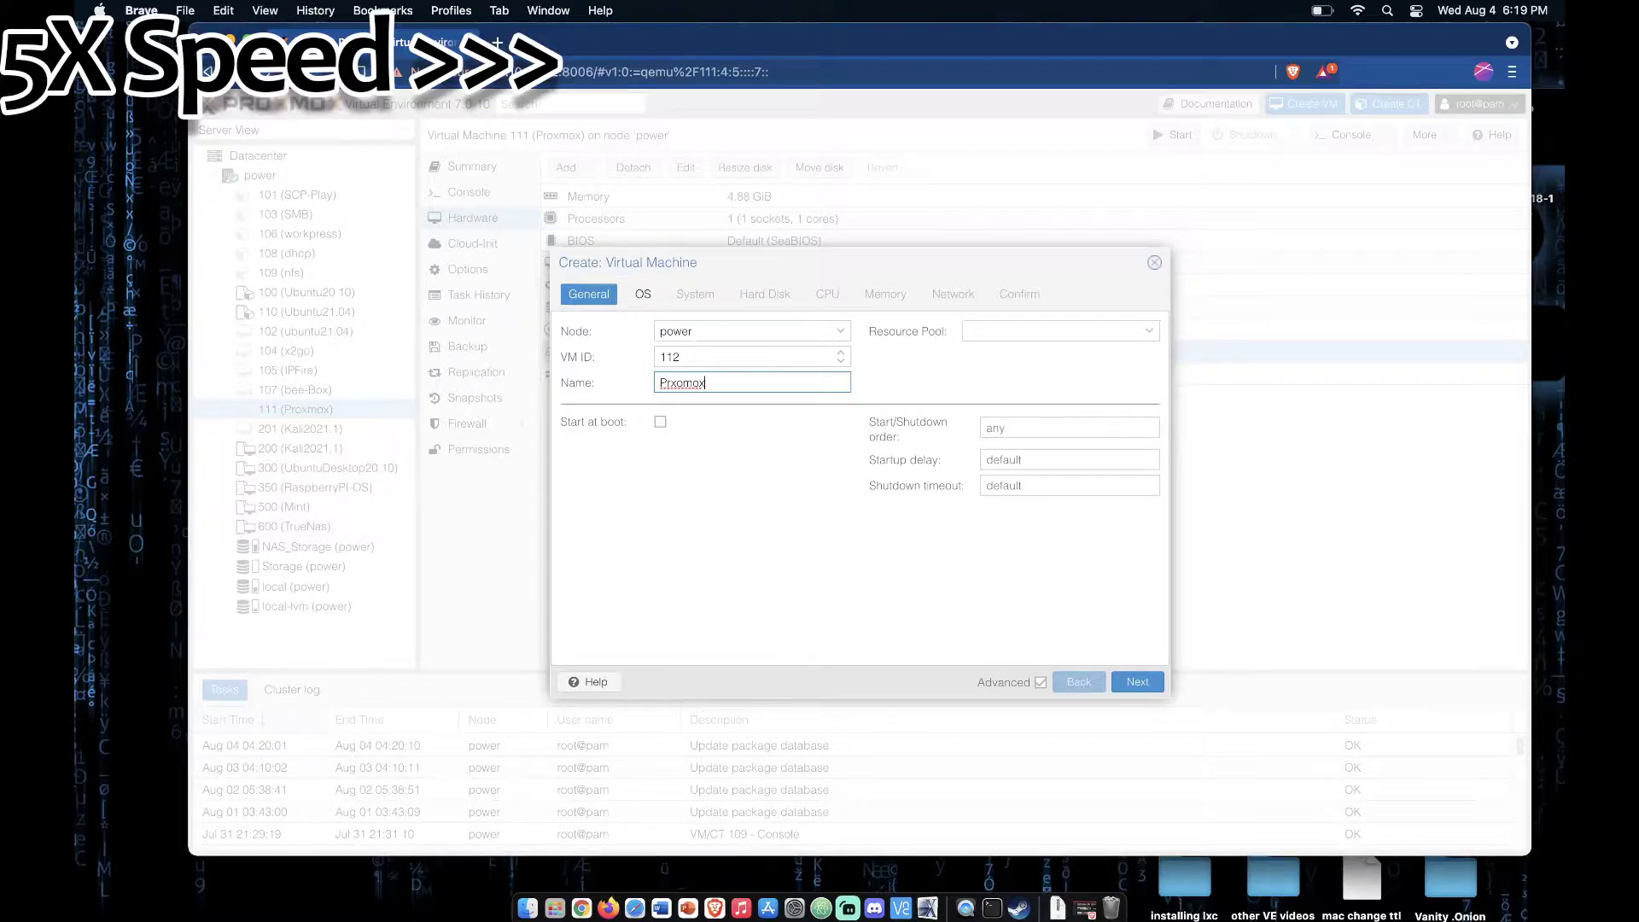
click(1137, 681)
Step: Use the proxmox-ve_7.0-1.iso image from local storage as the new VM's installation media
click(768, 356)
click(743, 454)
click(769, 382)
click(794, 559)
click(1137, 682)
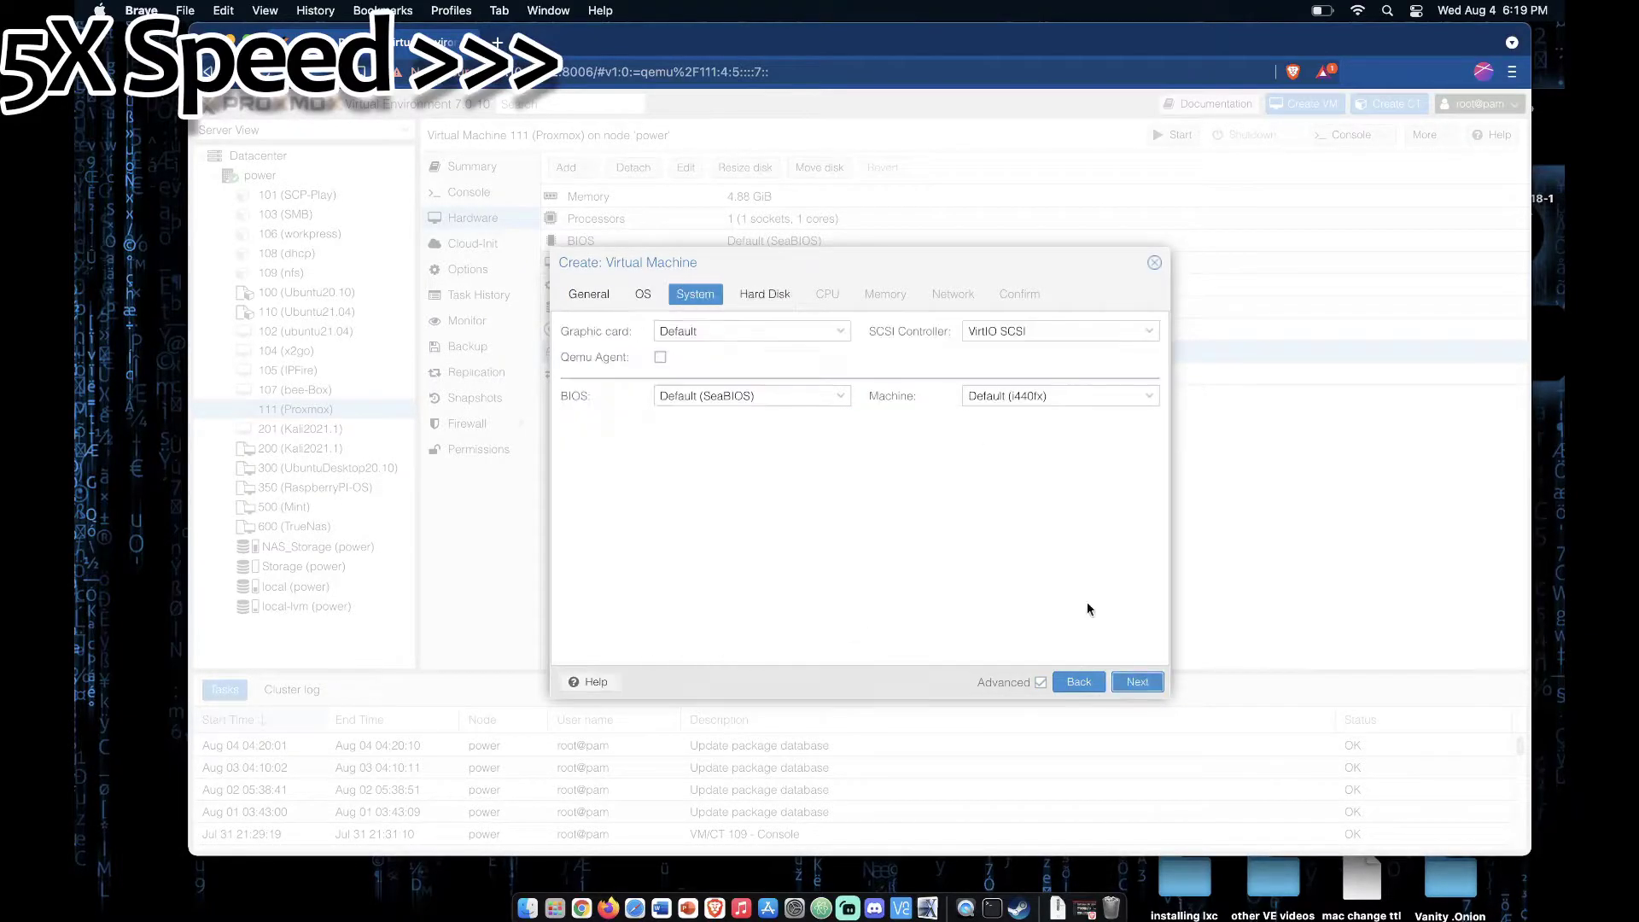
Step: Finish creating the VM with a 32 GB SATA disk on local-lvm, 4 CPU sockets and 4.88 GiB of memory, and select it
click(1137, 682)
click(1137, 682)
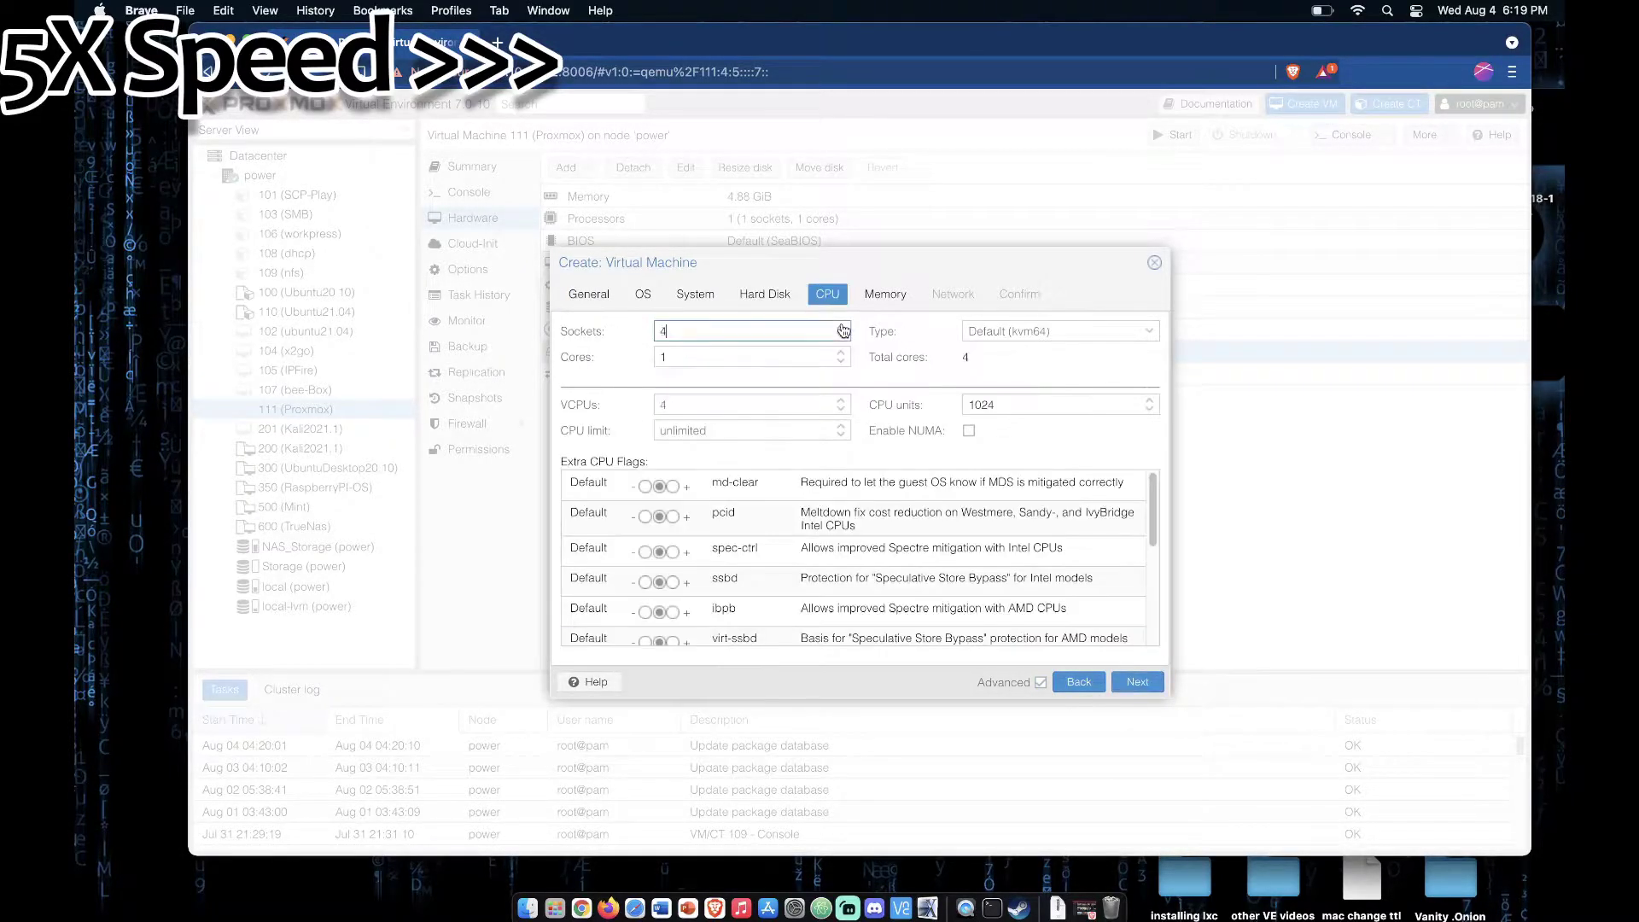
click(1137, 682)
click(1137, 682)
click(1137, 681)
click(1139, 682)
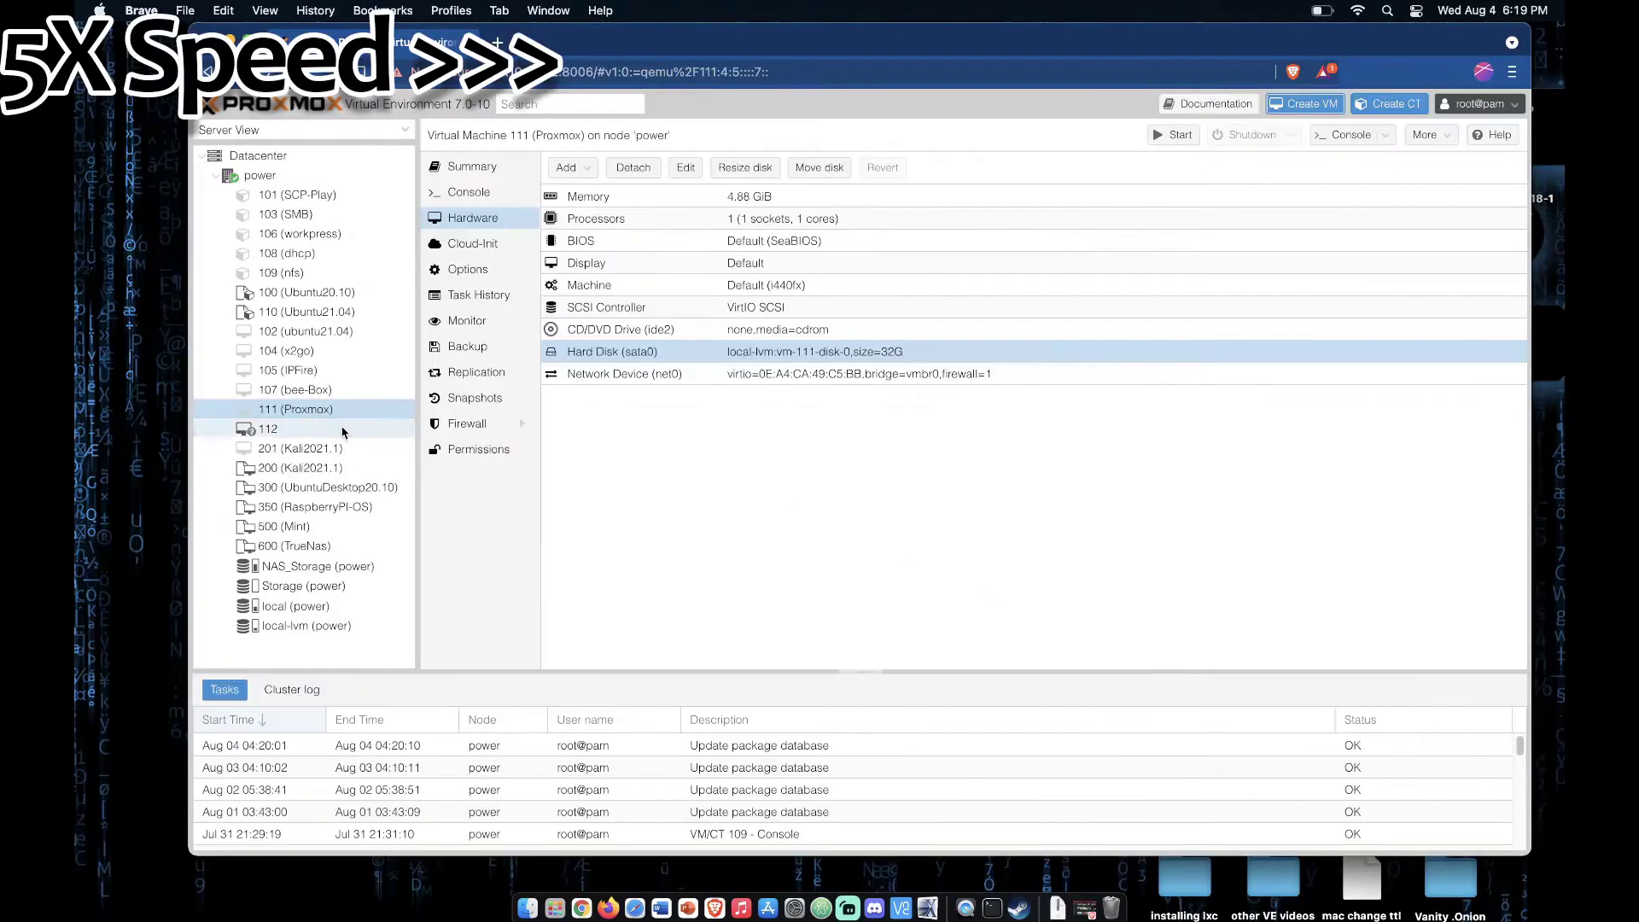
click(342, 430)
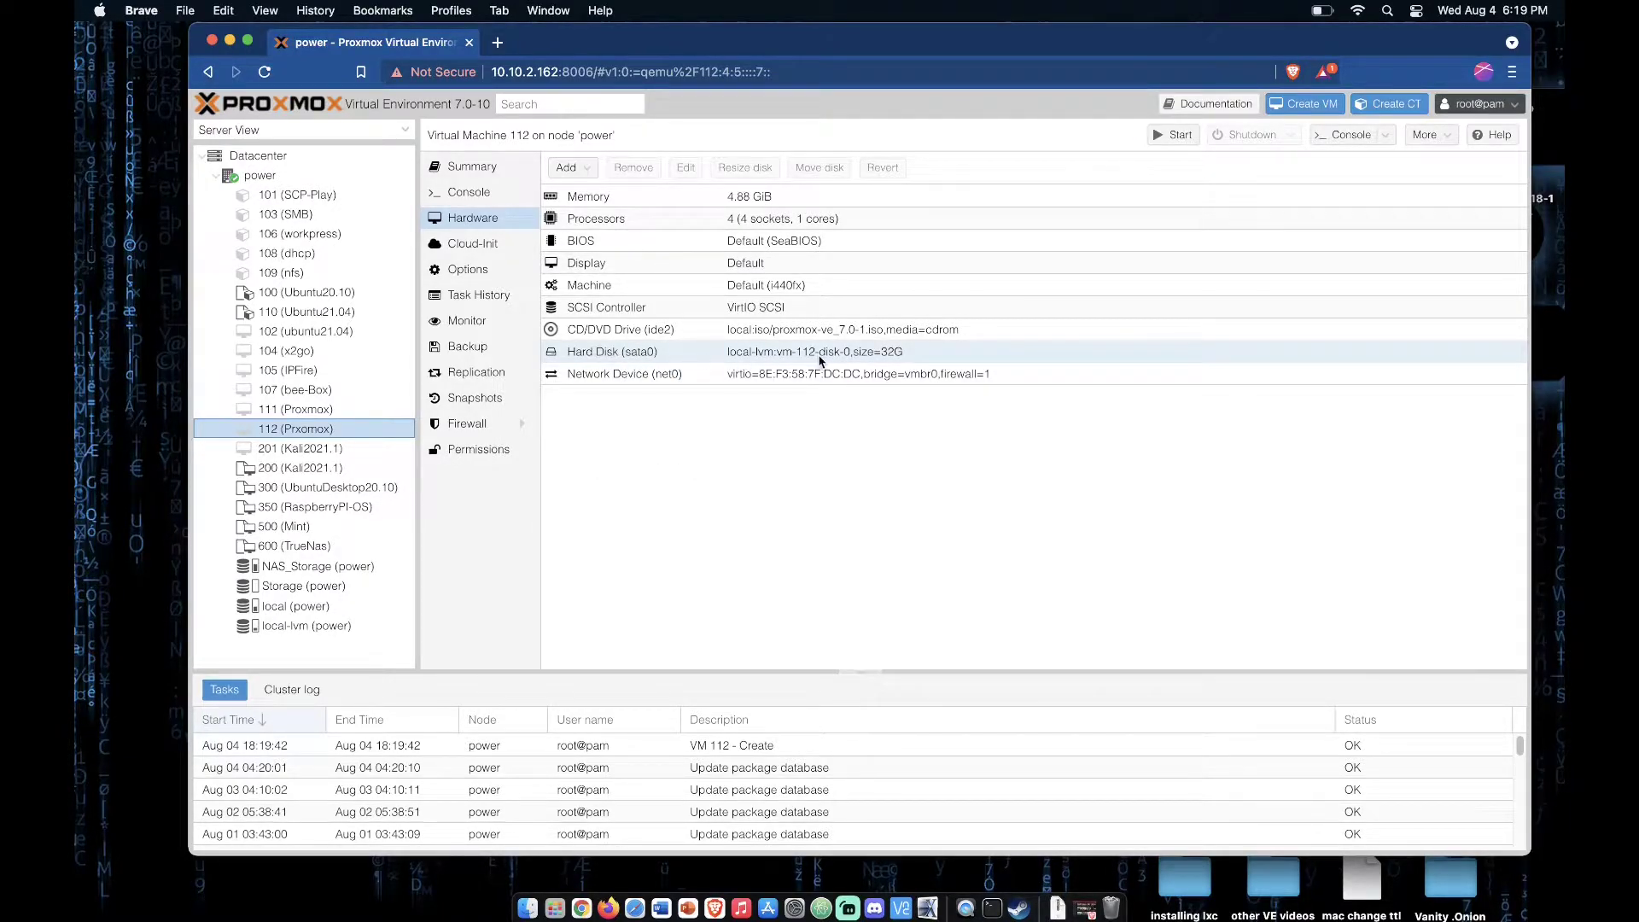
Step: Add a second hard disk to VM 112 as SATA 1, 32 GiB on local-lvm storage
click(566, 167)
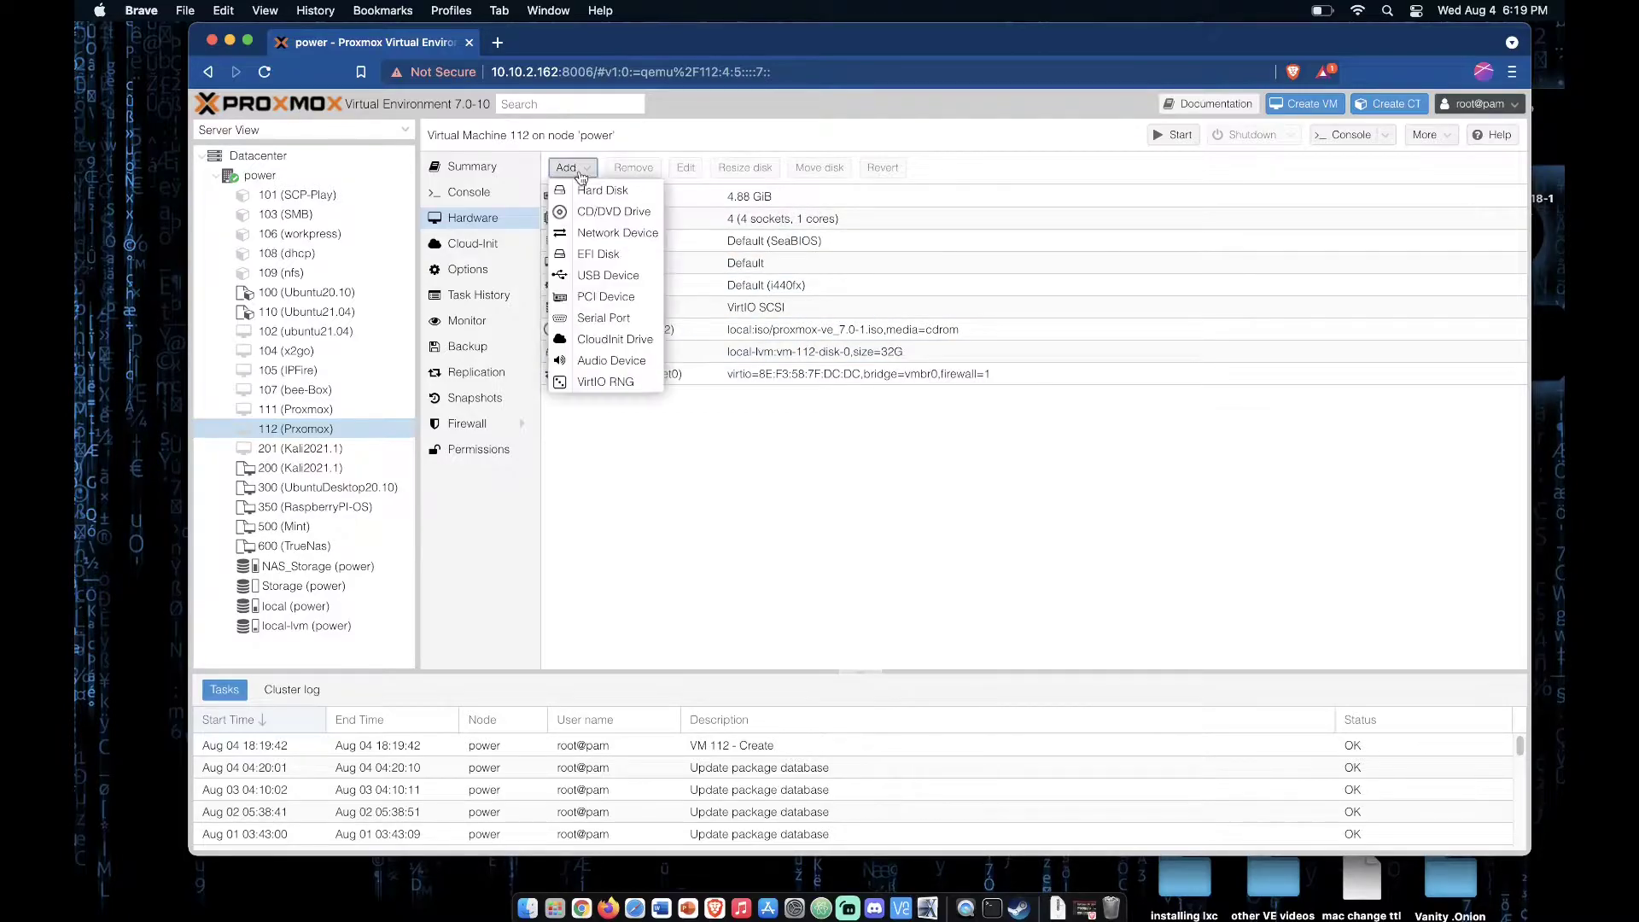
click(611, 189)
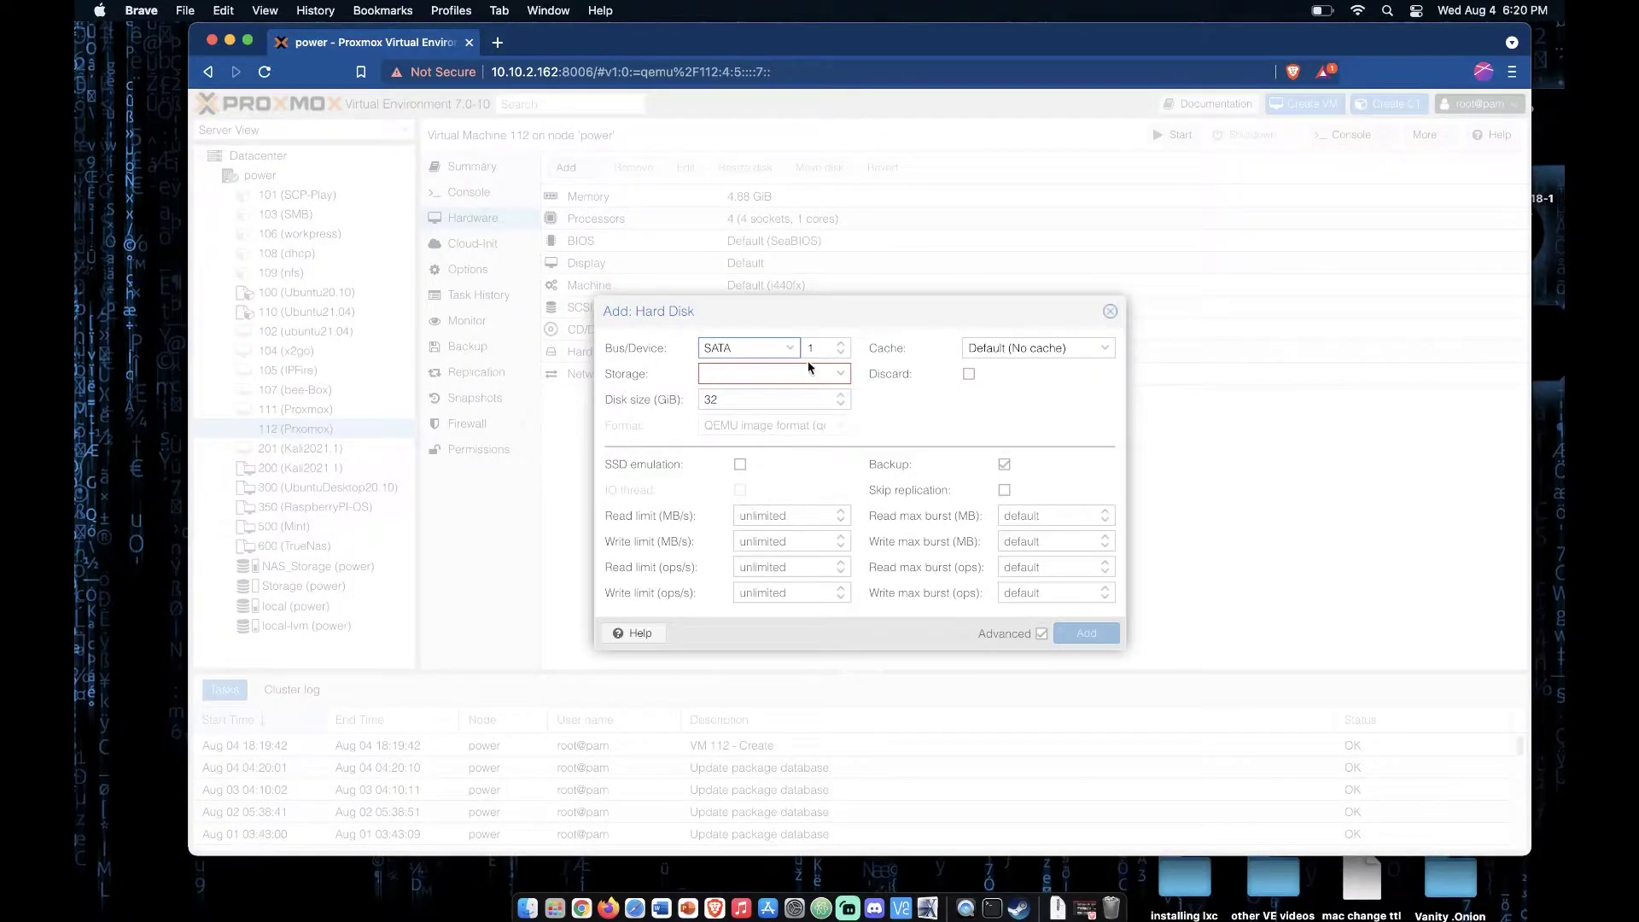
click(839, 375)
click(780, 468)
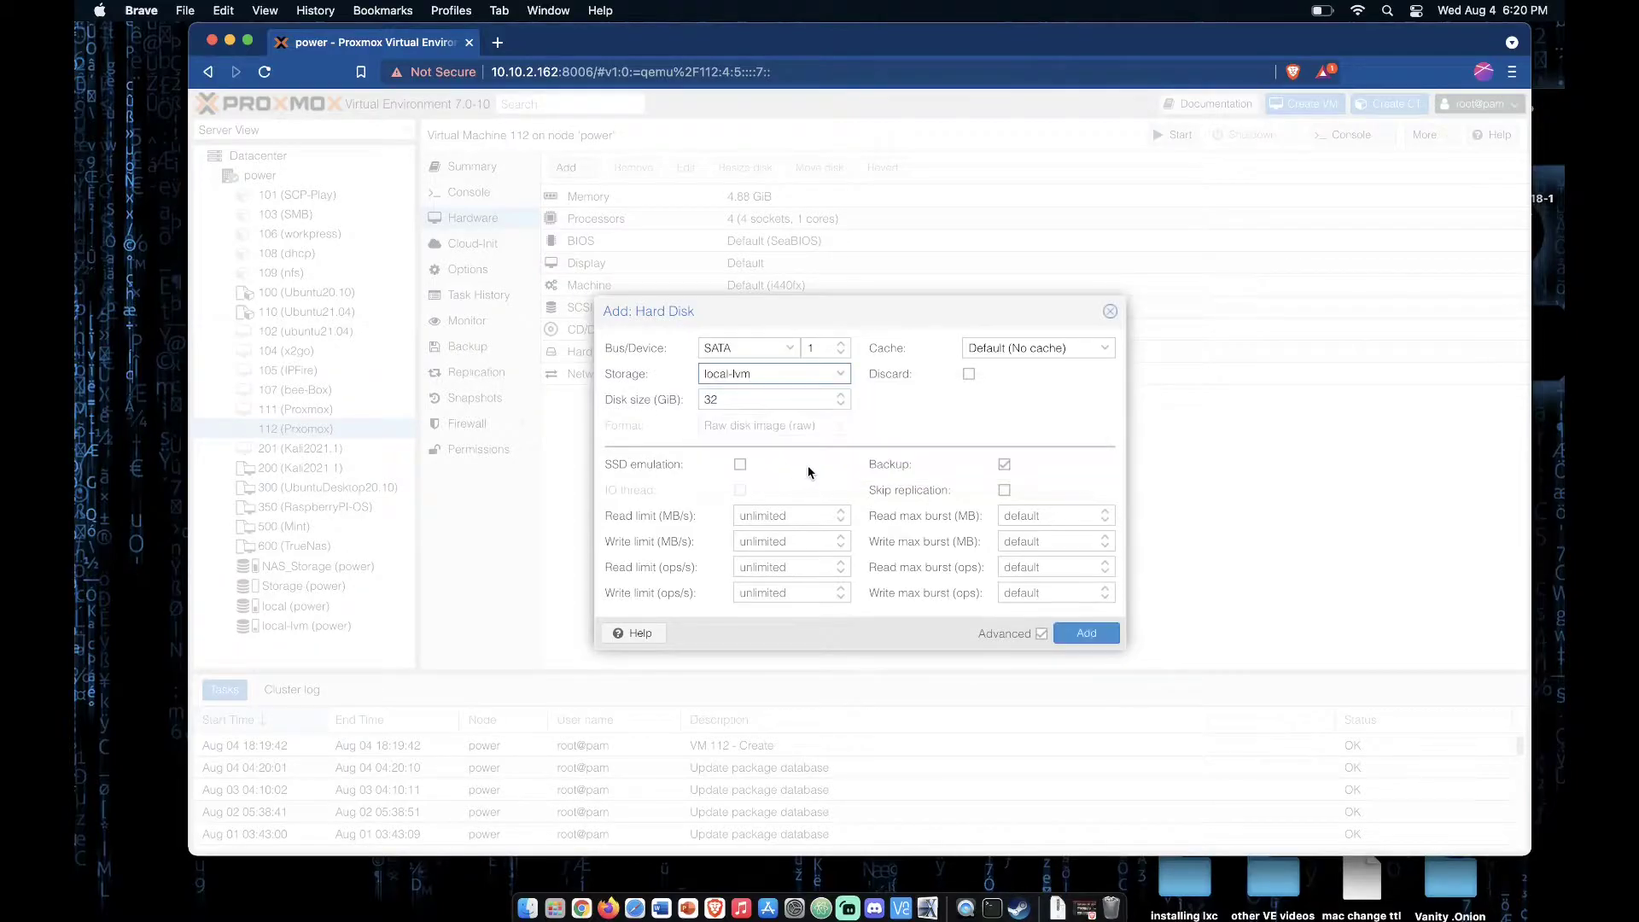
click(1081, 636)
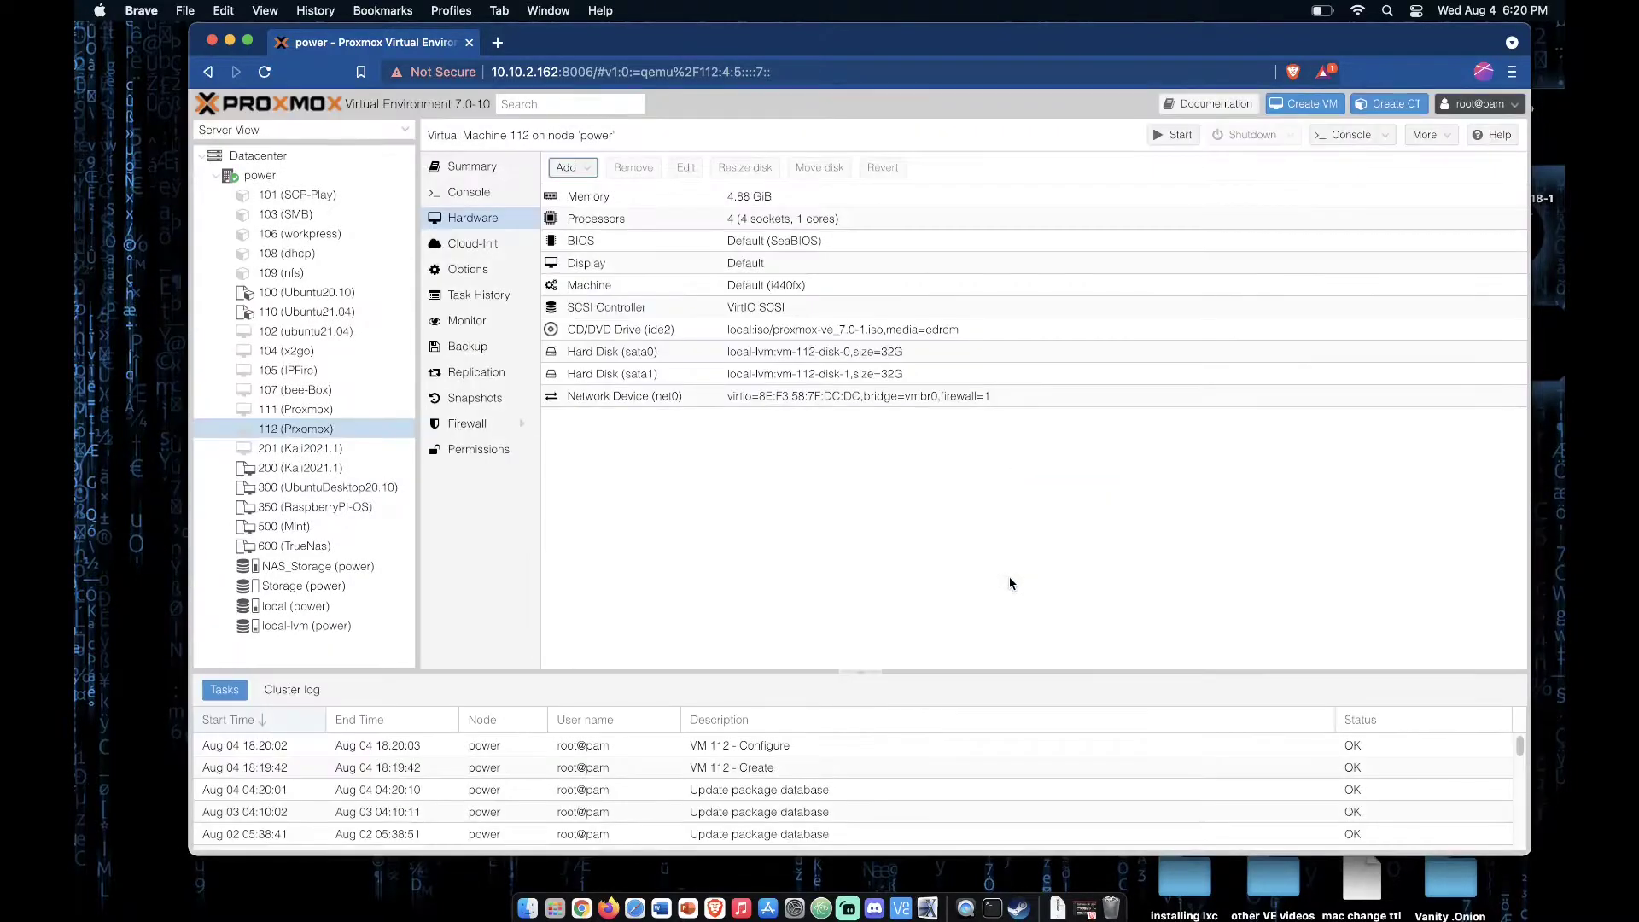
Step: Add a third hard disk to VM 112 as SATA 2, 32 GiB on local-lvm storage
click(567, 169)
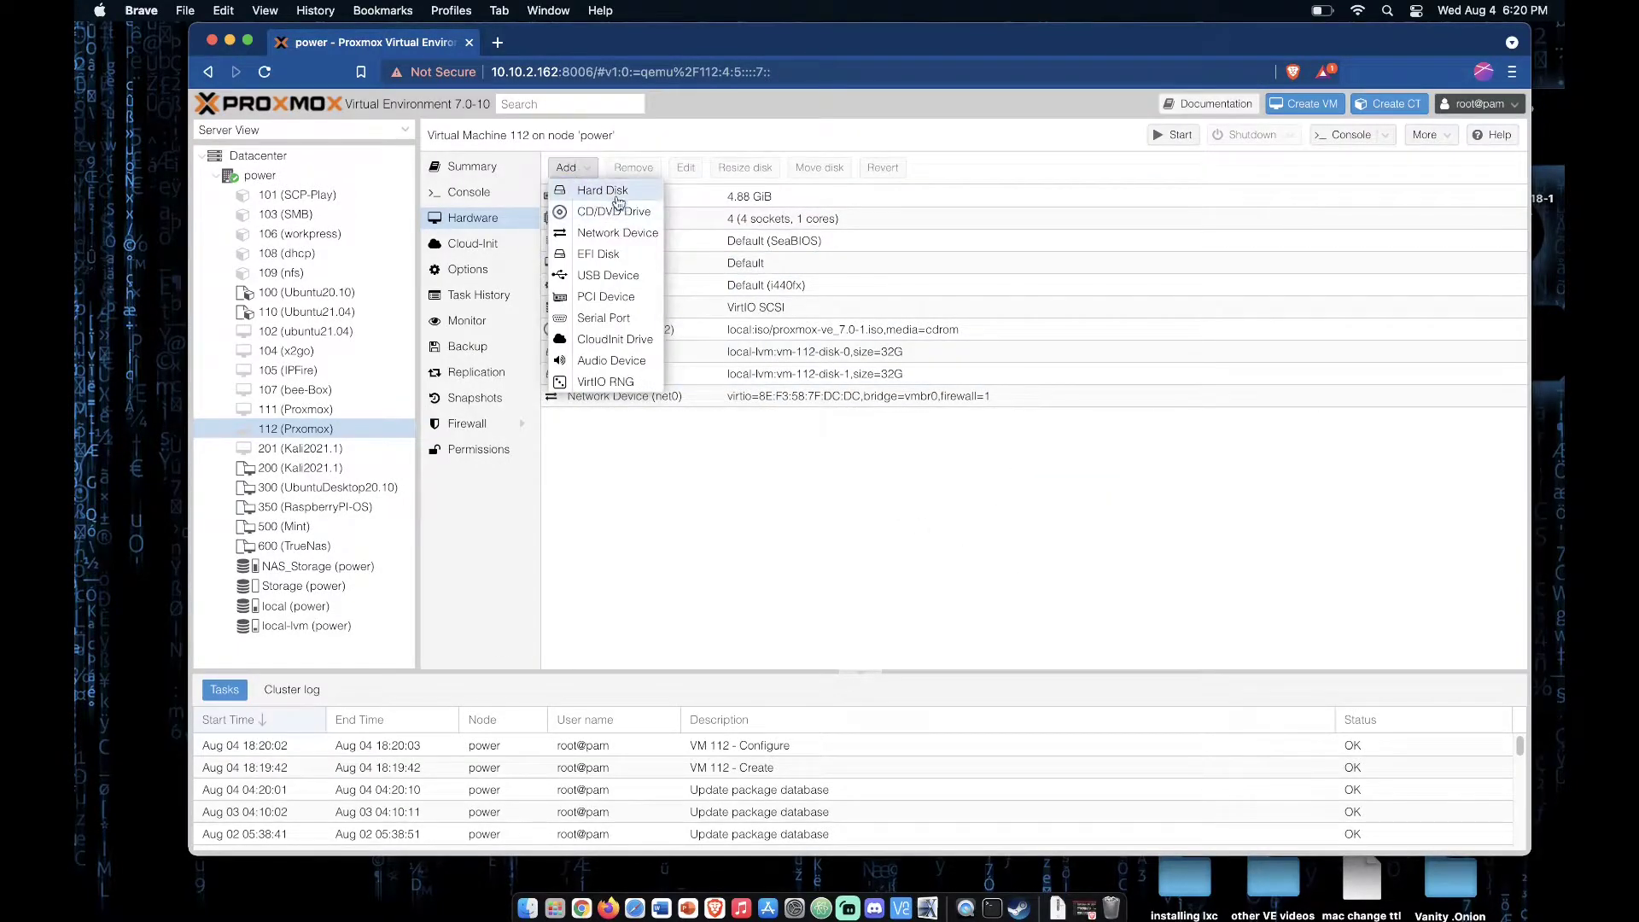
click(597, 189)
click(842, 374)
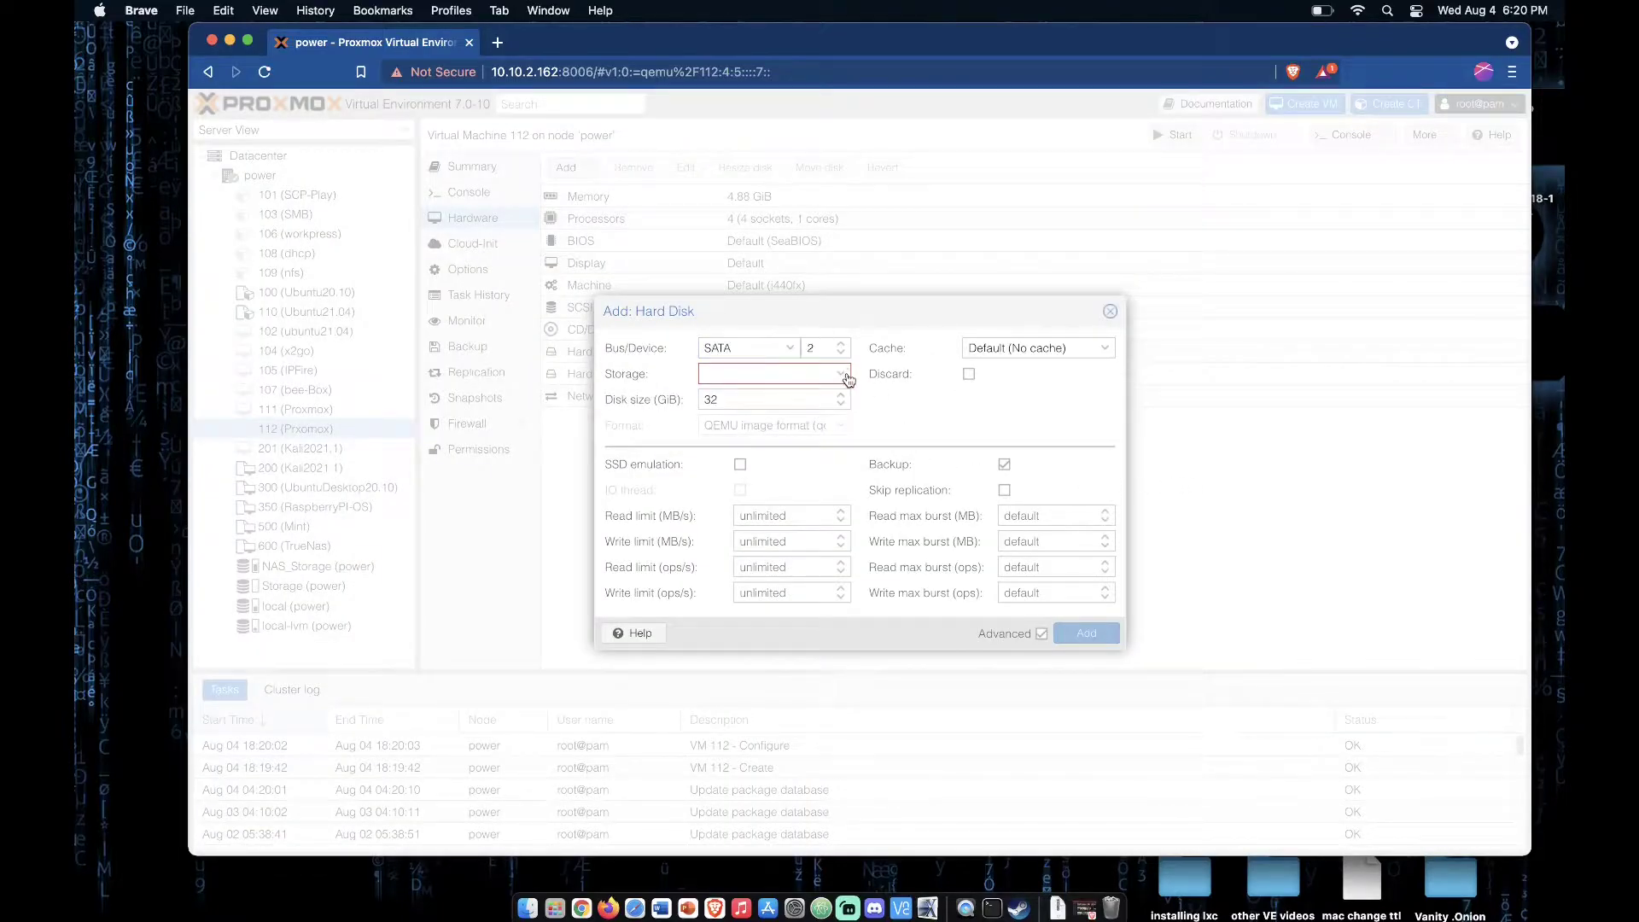
click(779, 466)
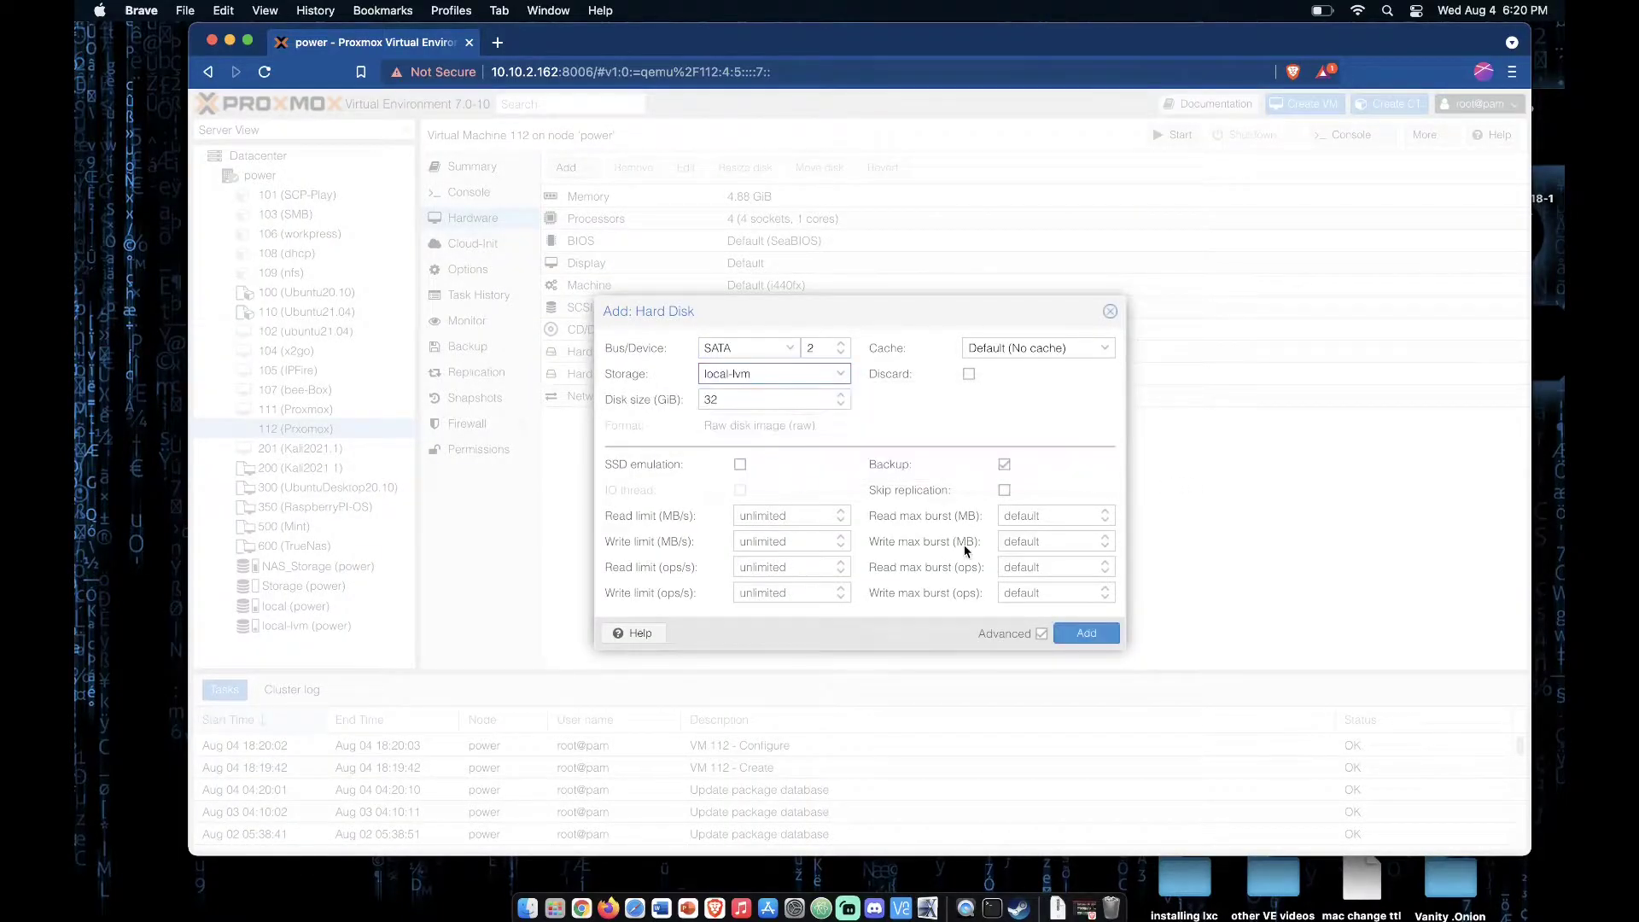
click(1112, 639)
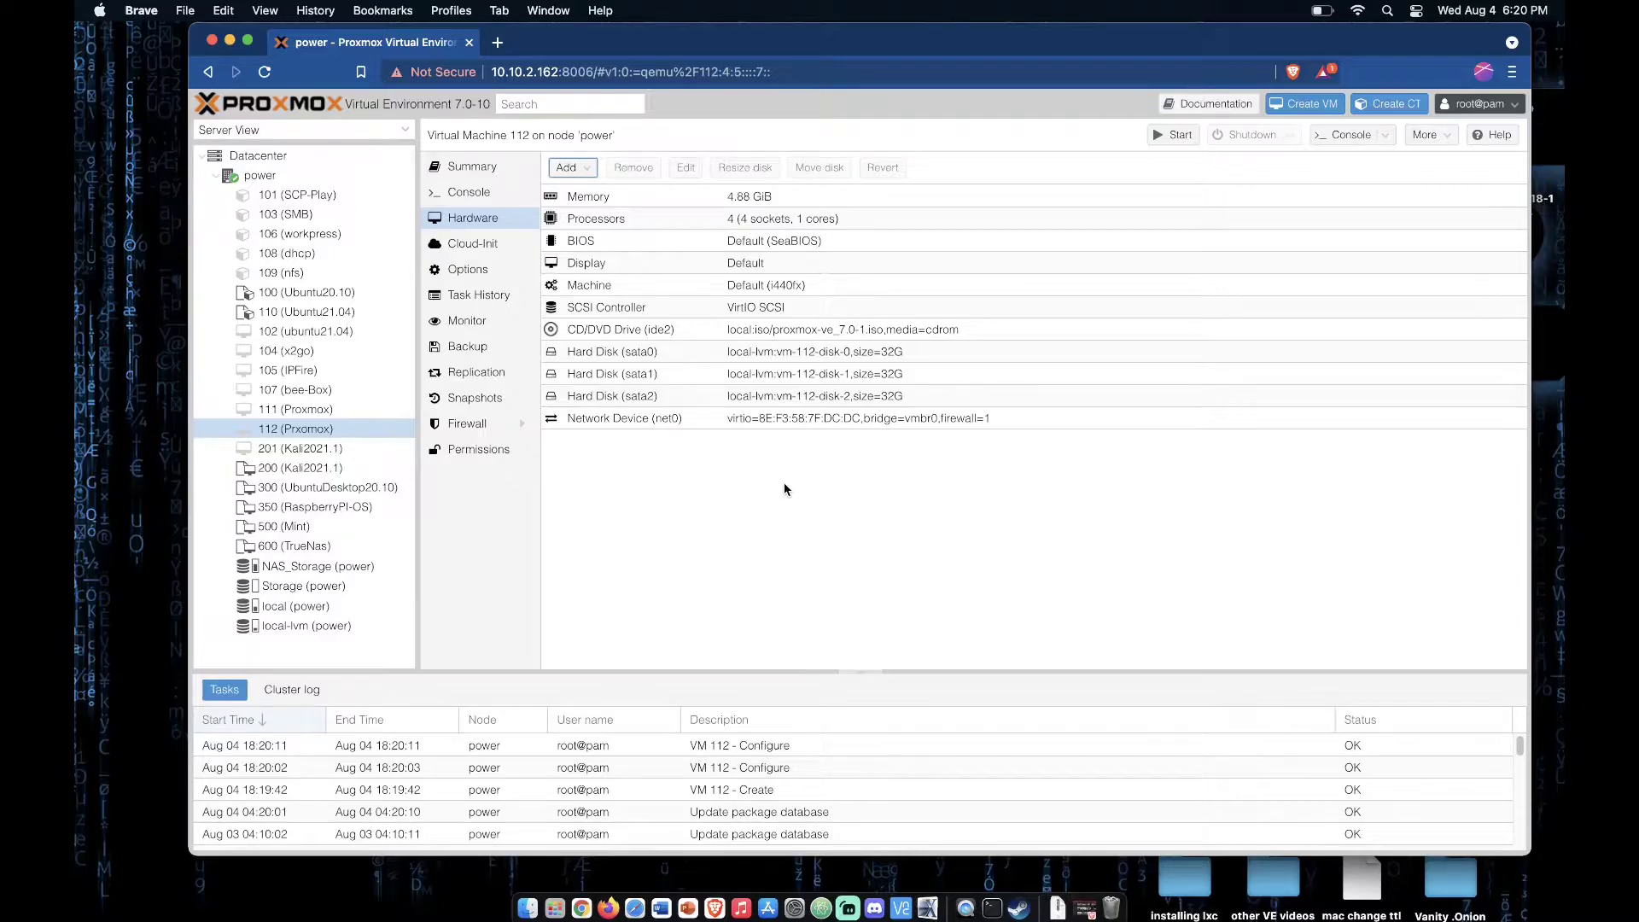
Step: Start VM 112, open its console and launch Install Proxmox VE from the boot options
click(1178, 136)
click(1351, 136)
drag(474, 34, 884, 43)
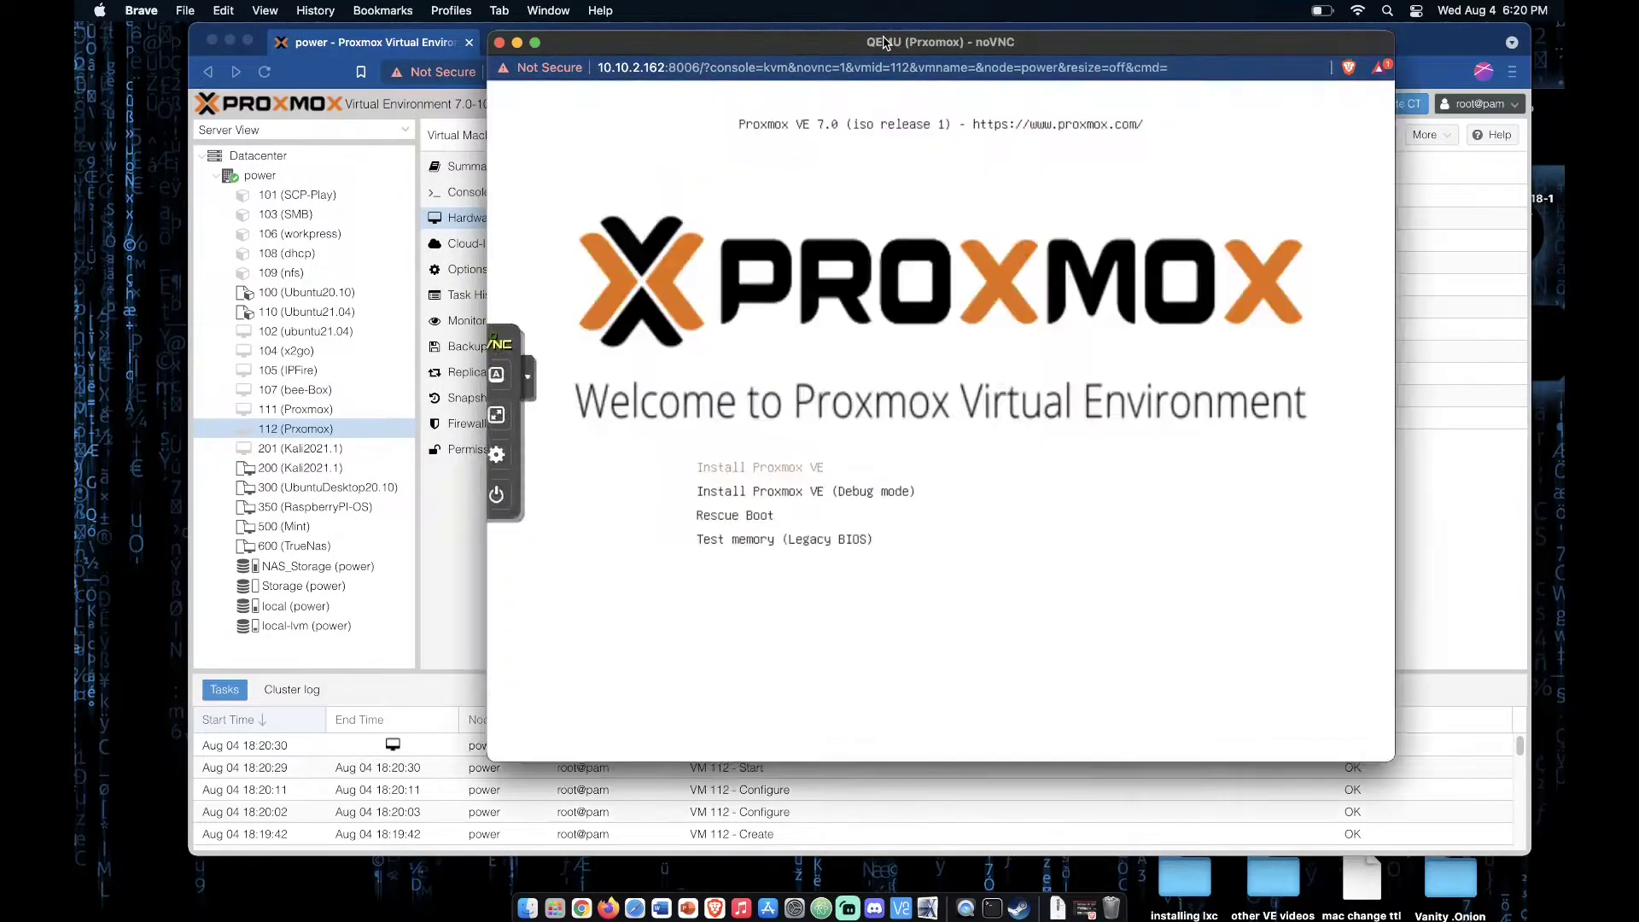
drag(884, 43, 838, 50)
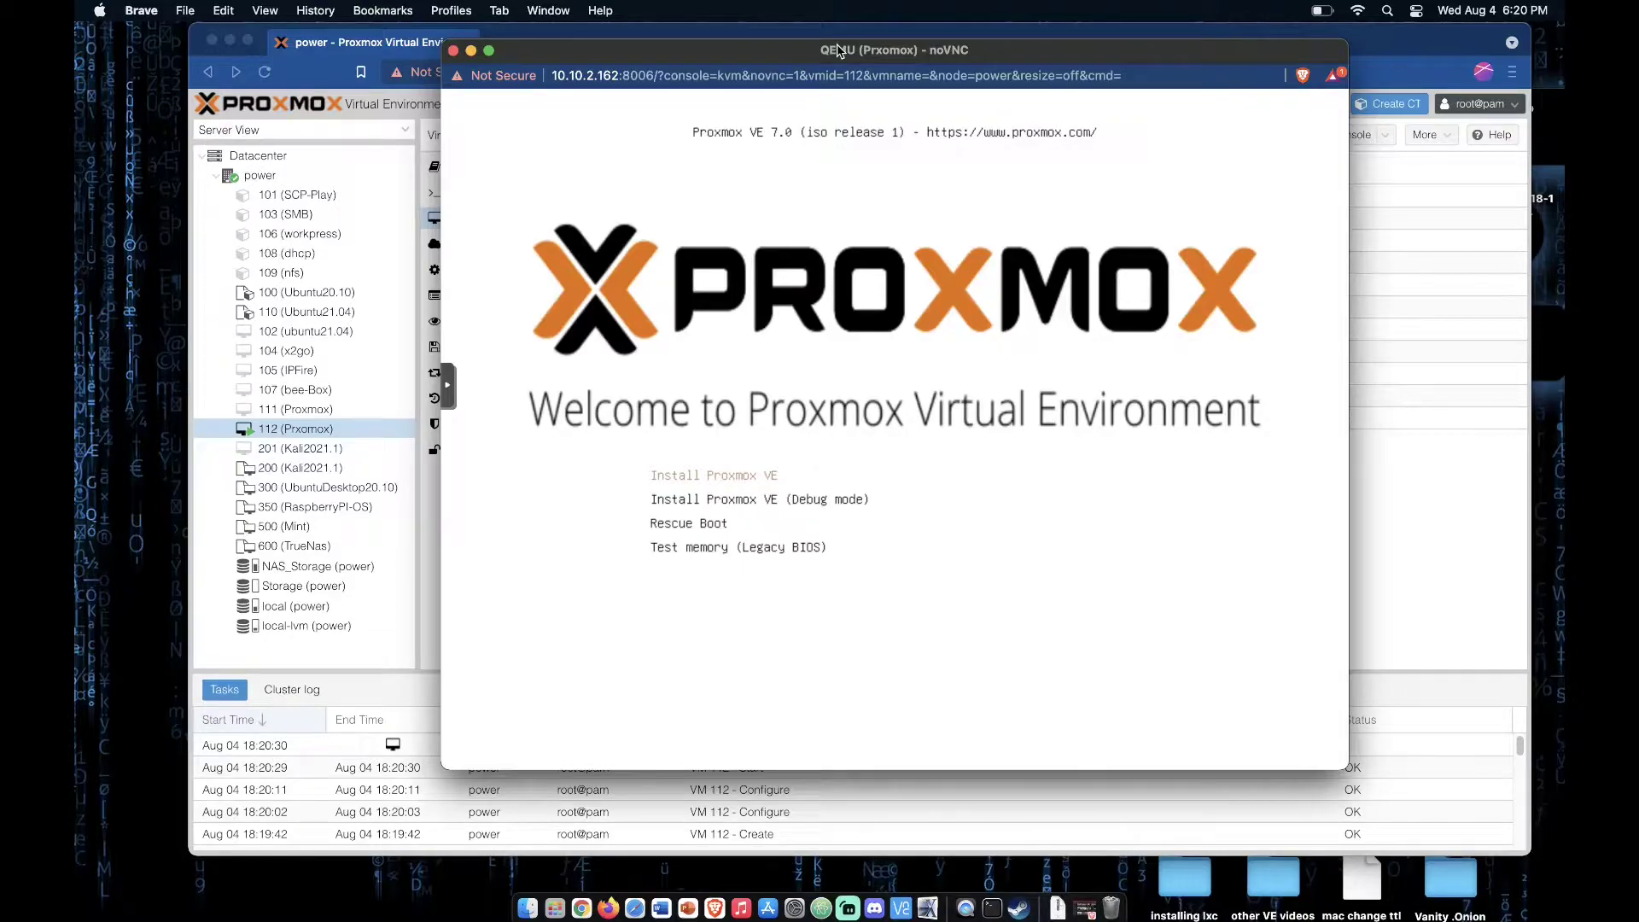
key(Return)
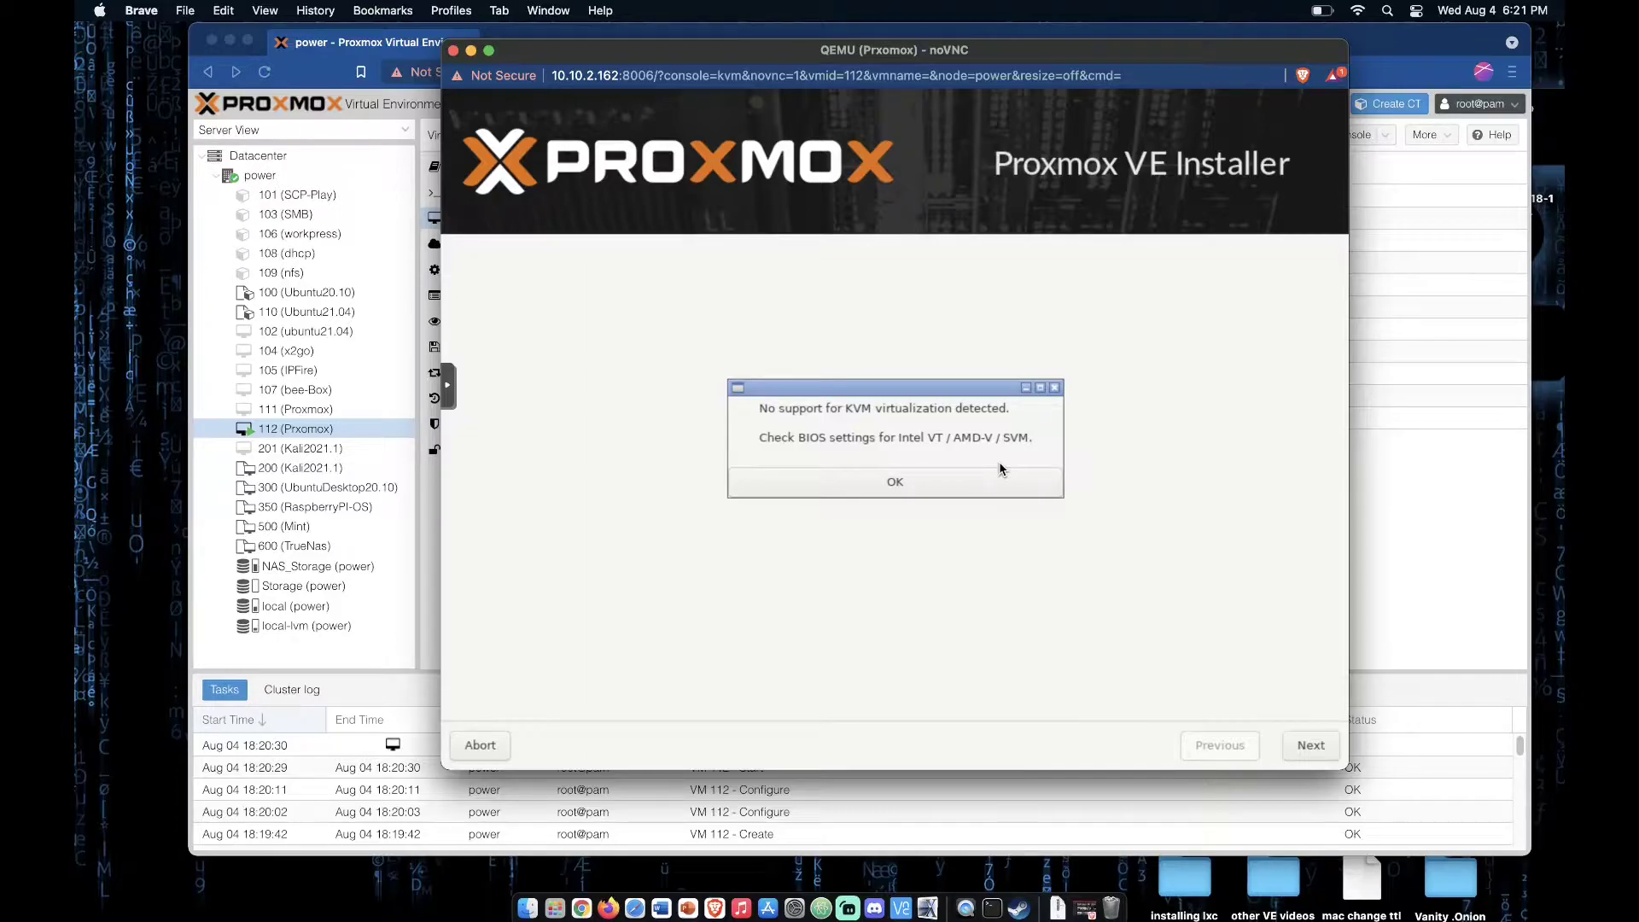
Step: Dismiss the KVM virtualization notice and accept the end user license agreement after reading to its end
click(986, 483)
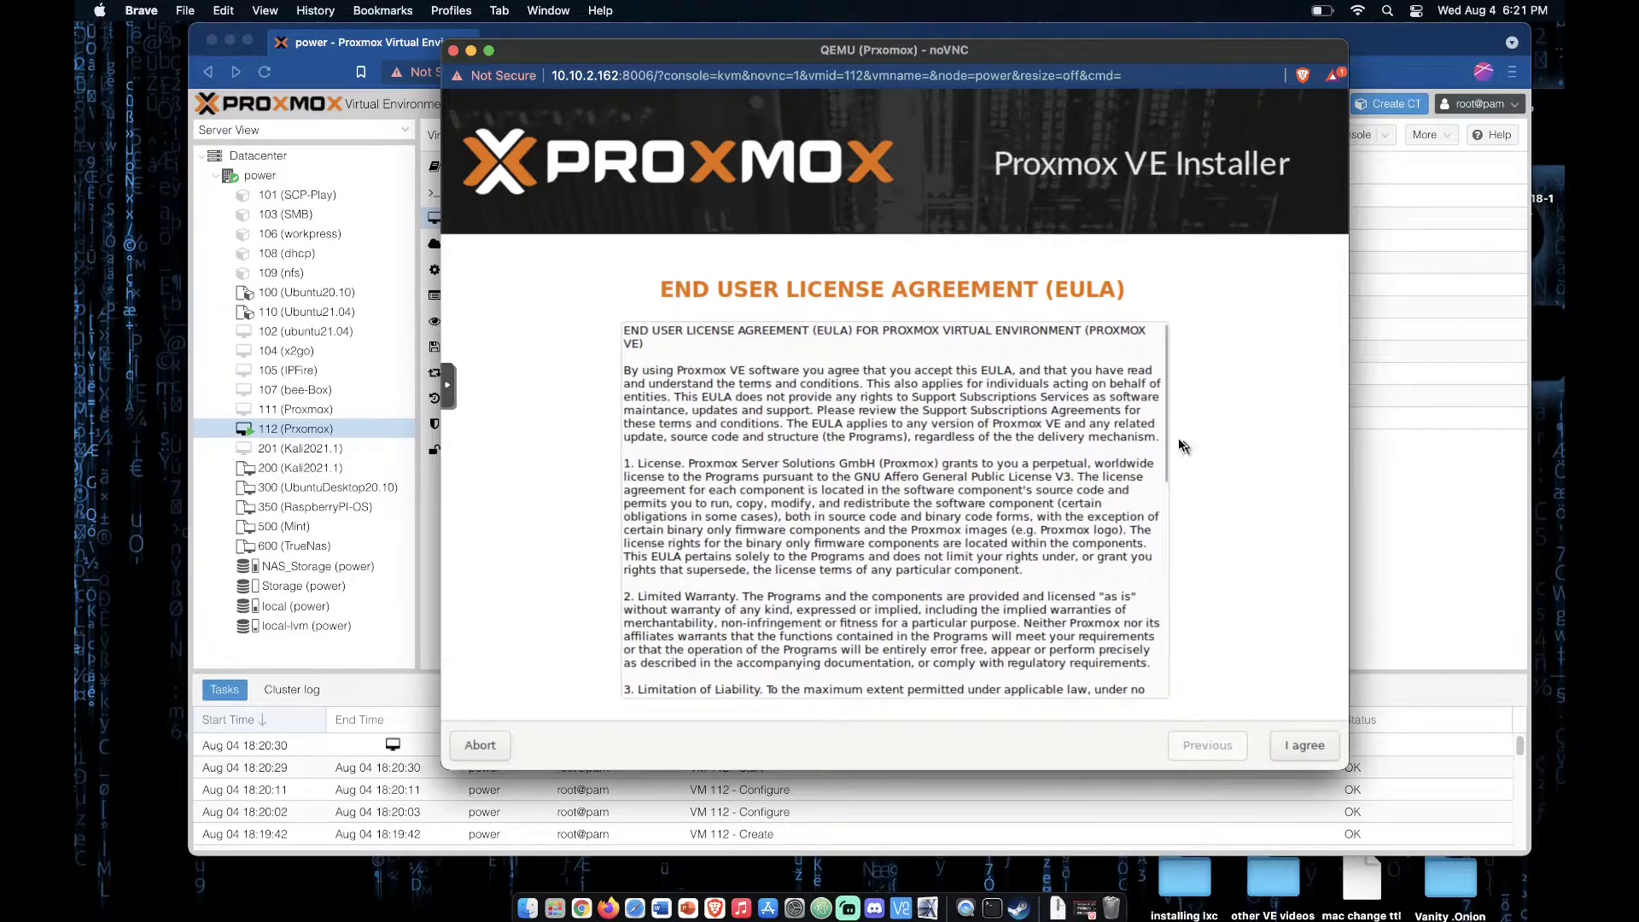
drag(1164, 440, 1175, 674)
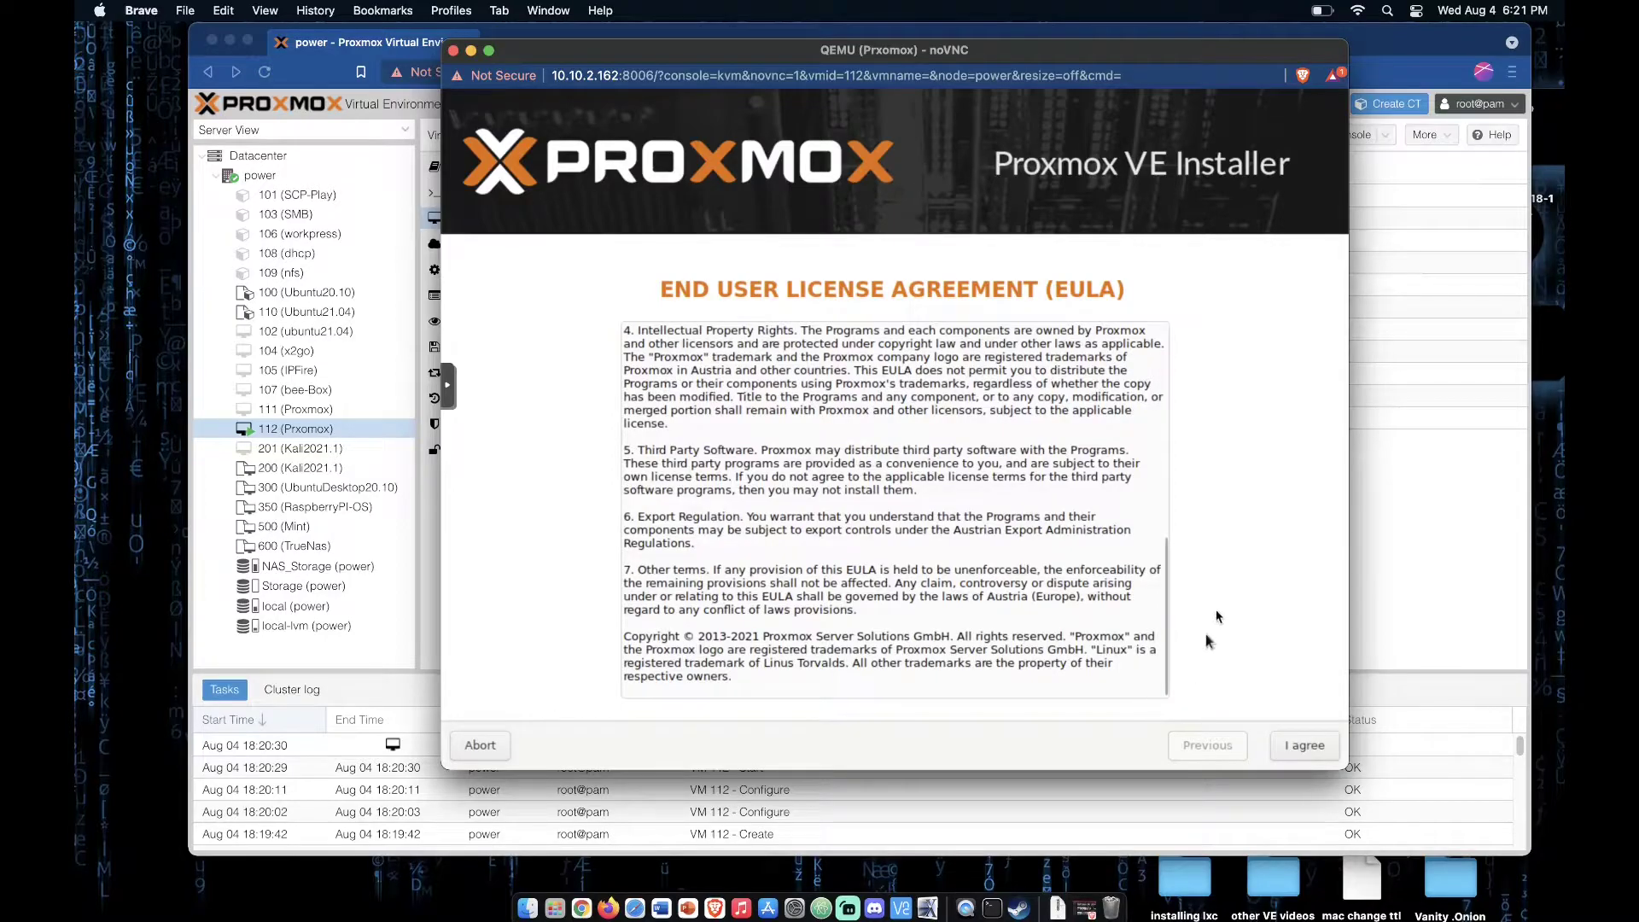
click(1307, 746)
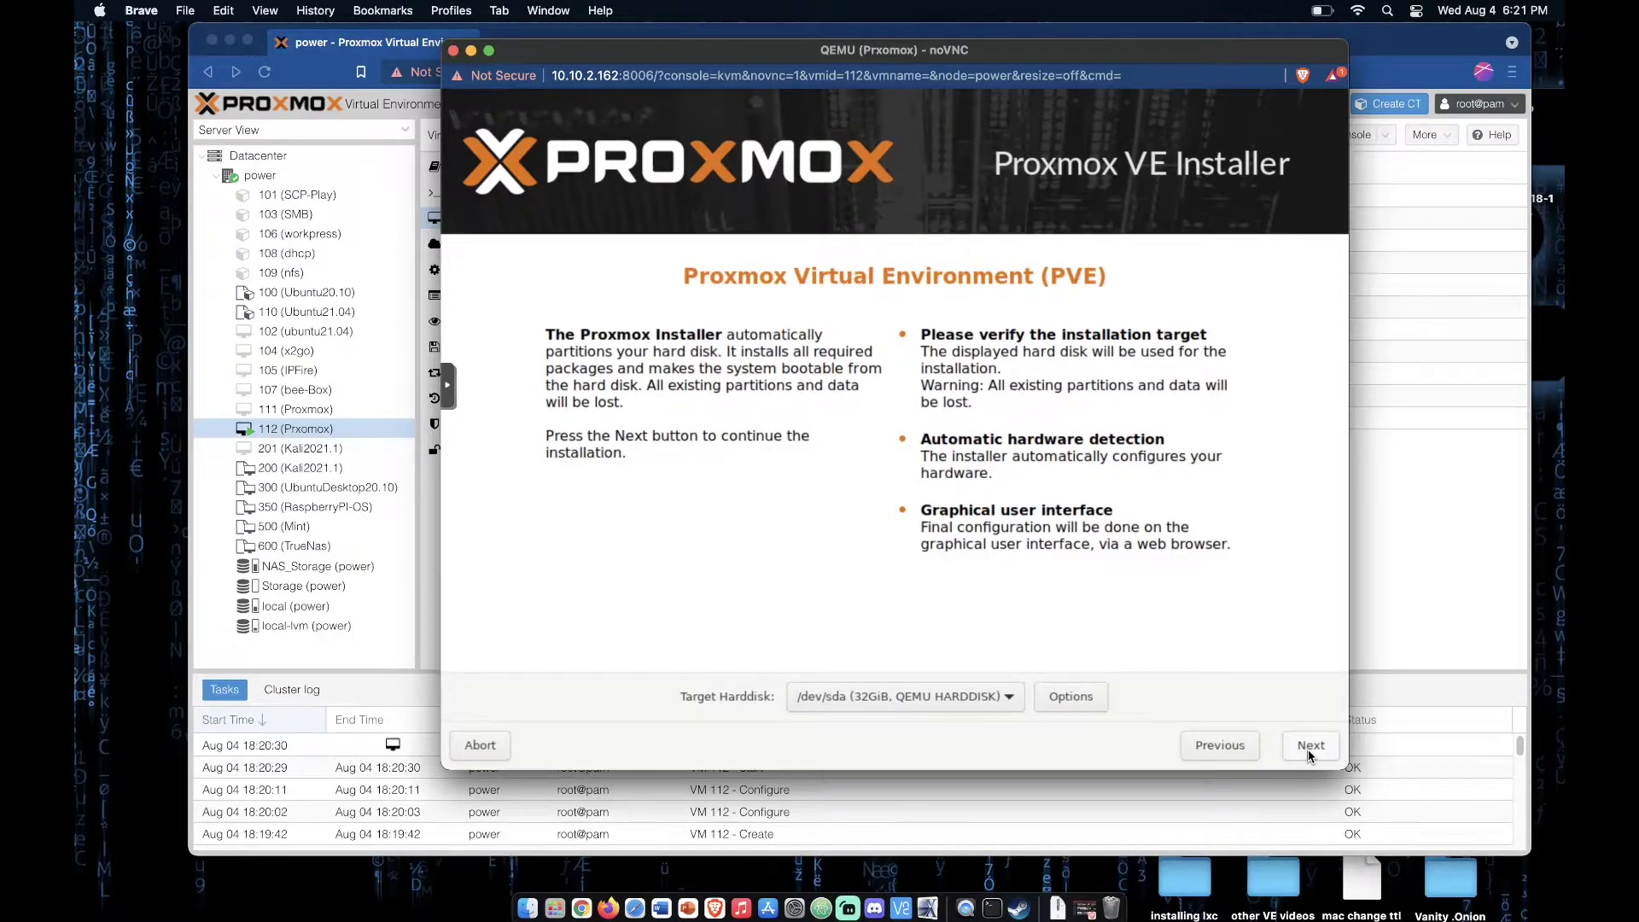
Step: Set the installation target's filesystem to zfs (RAID1) across /dev/sda, /dev/sdb and /dev/sdc, and continue
click(997, 705)
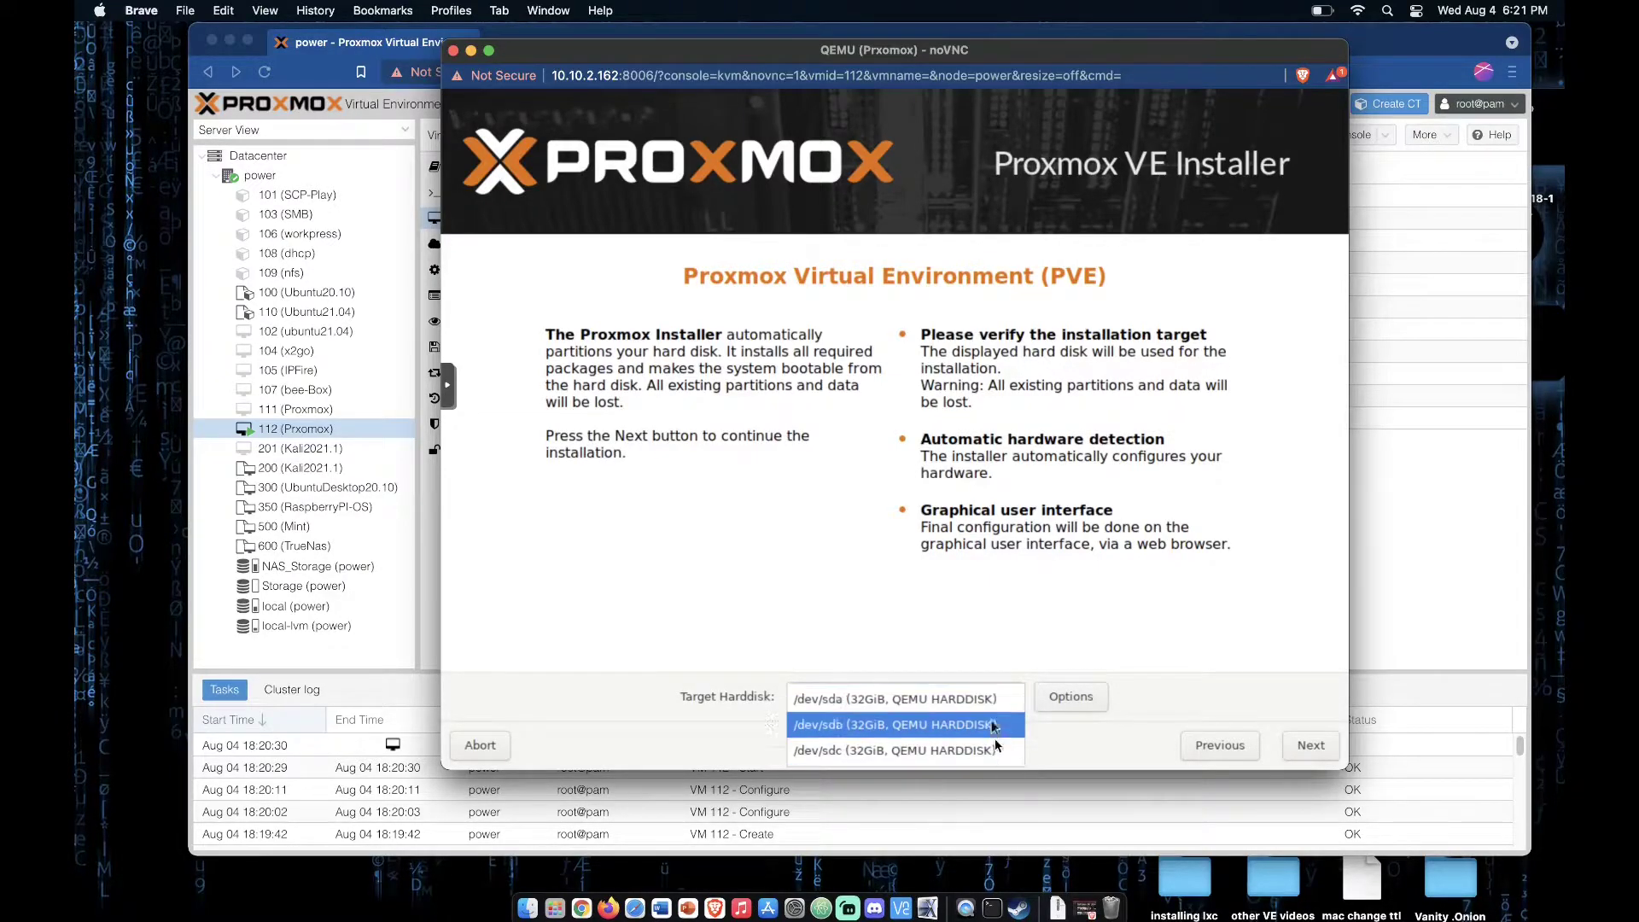
click(1064, 755)
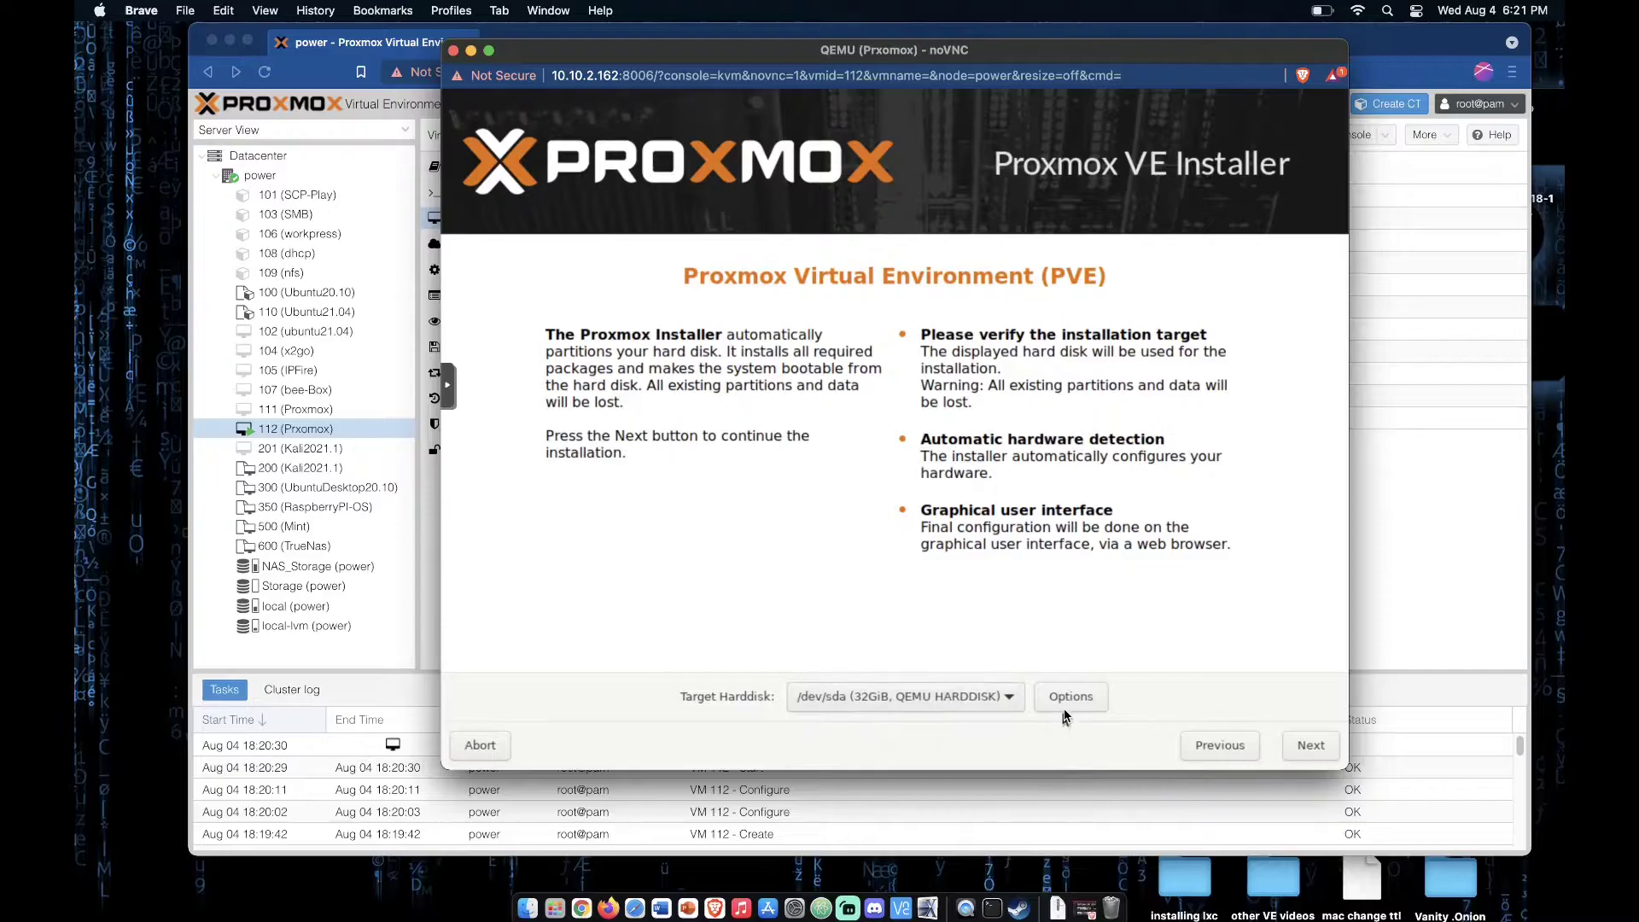
click(1064, 709)
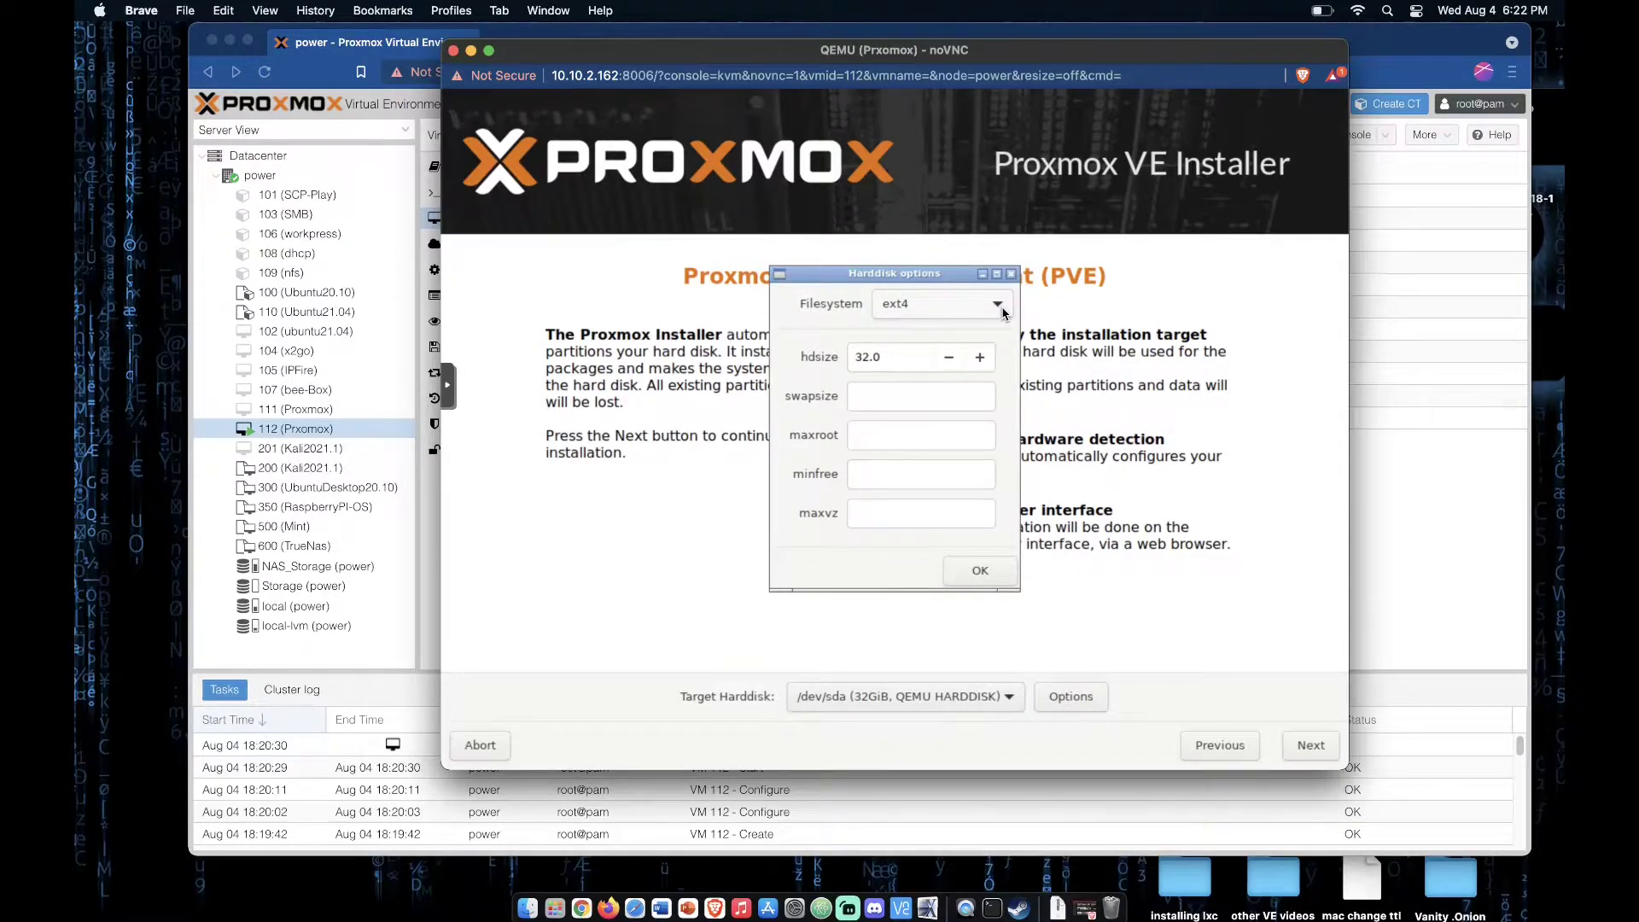
click(956, 313)
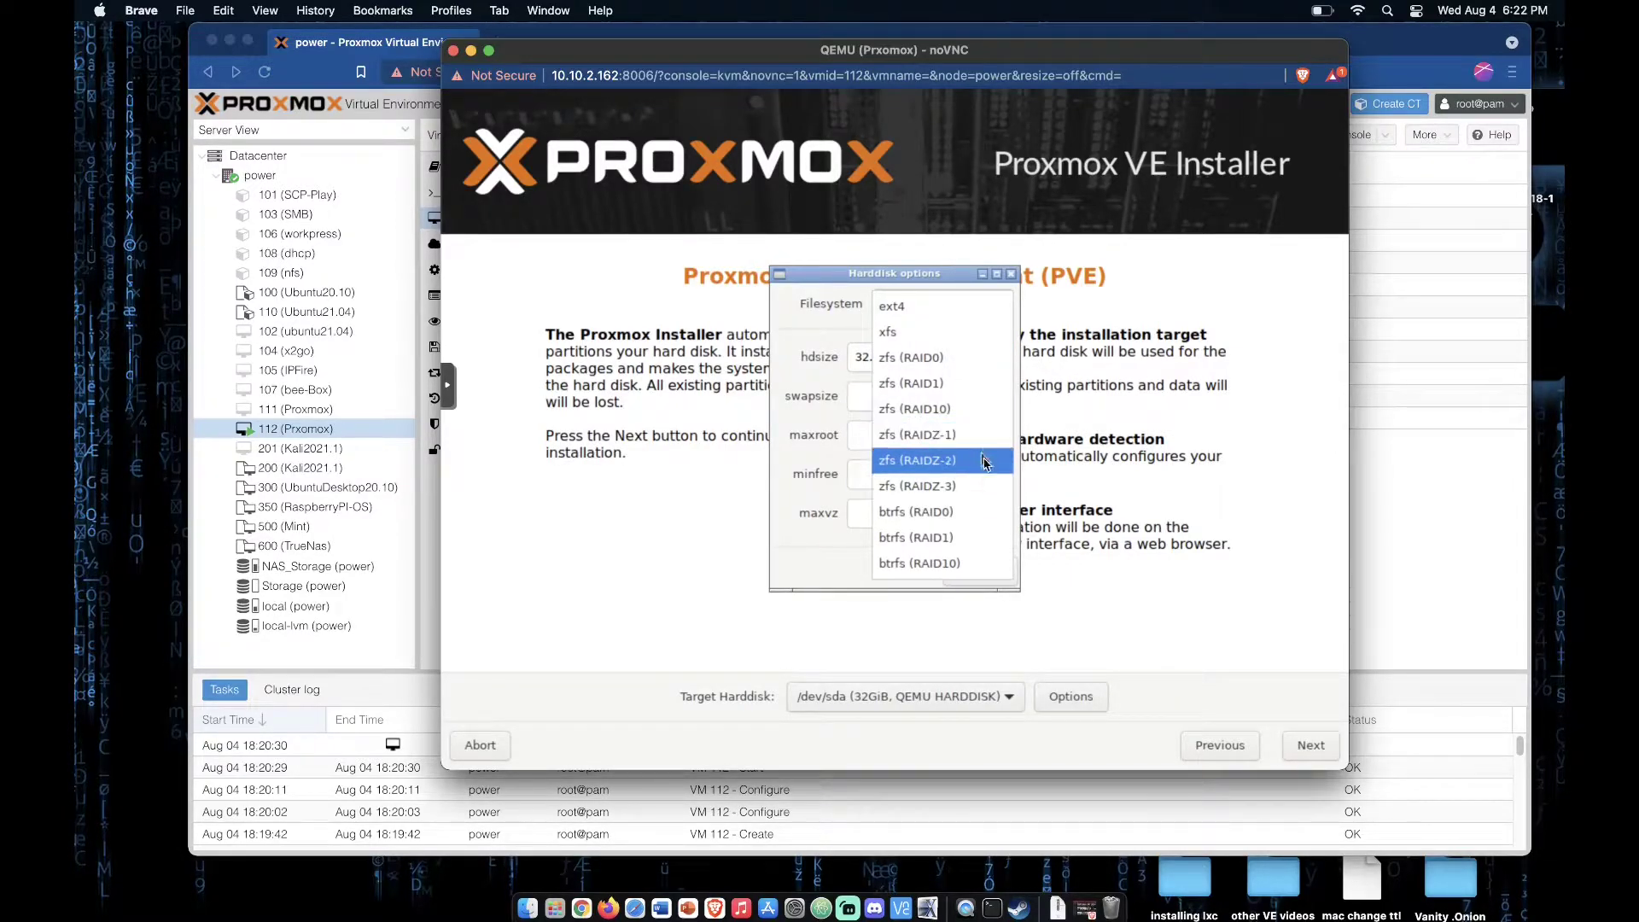
click(977, 386)
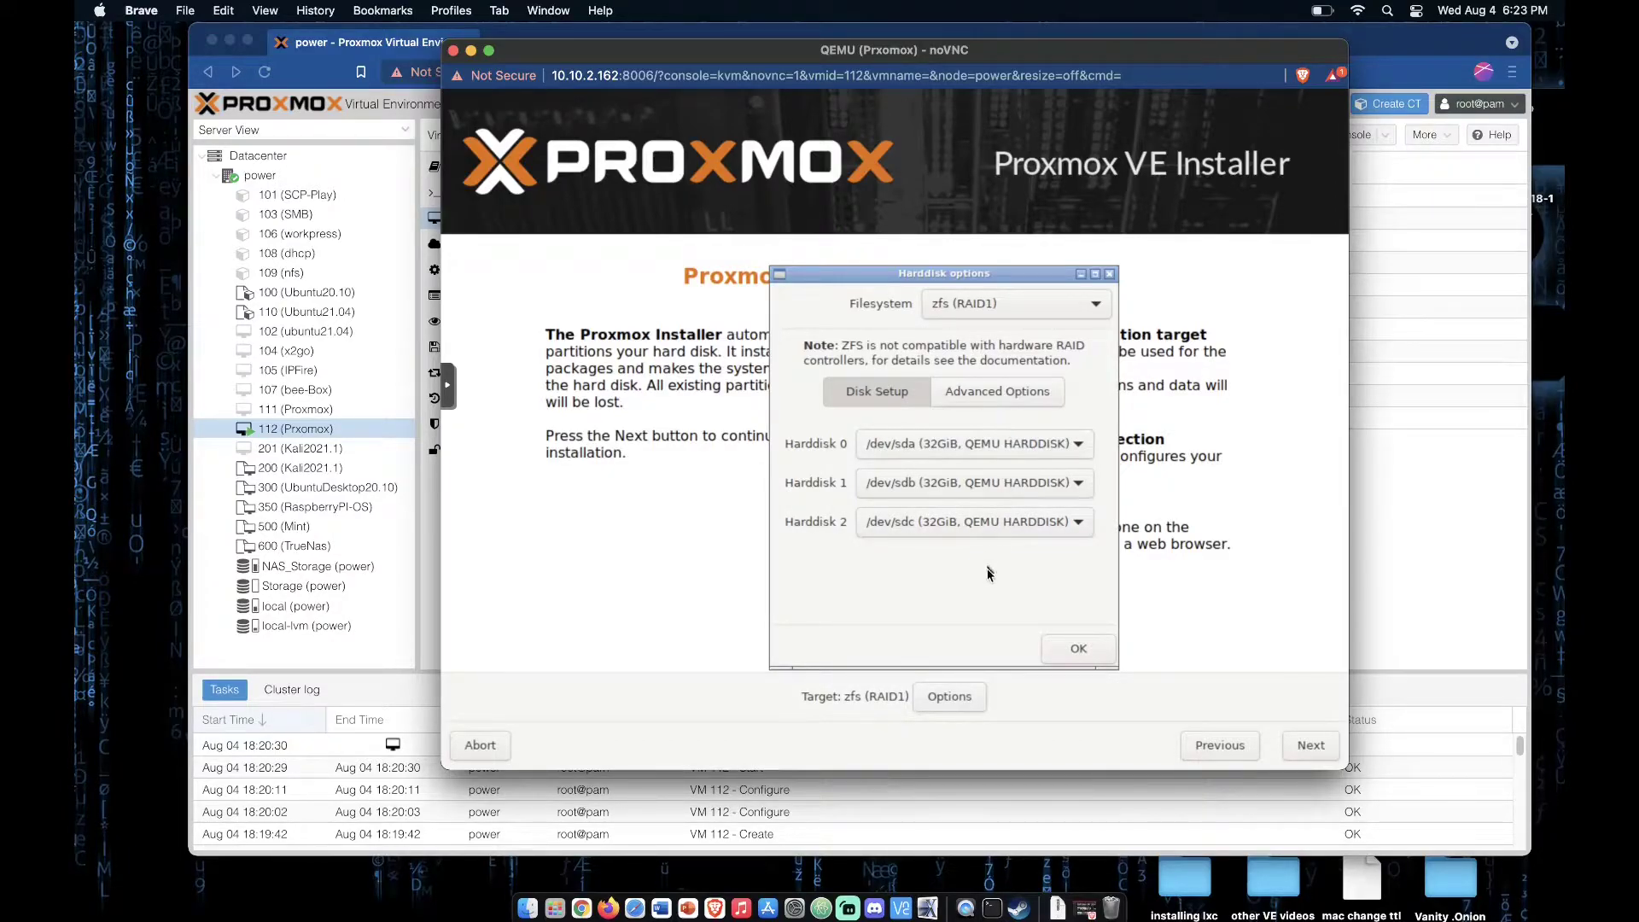
click(1079, 651)
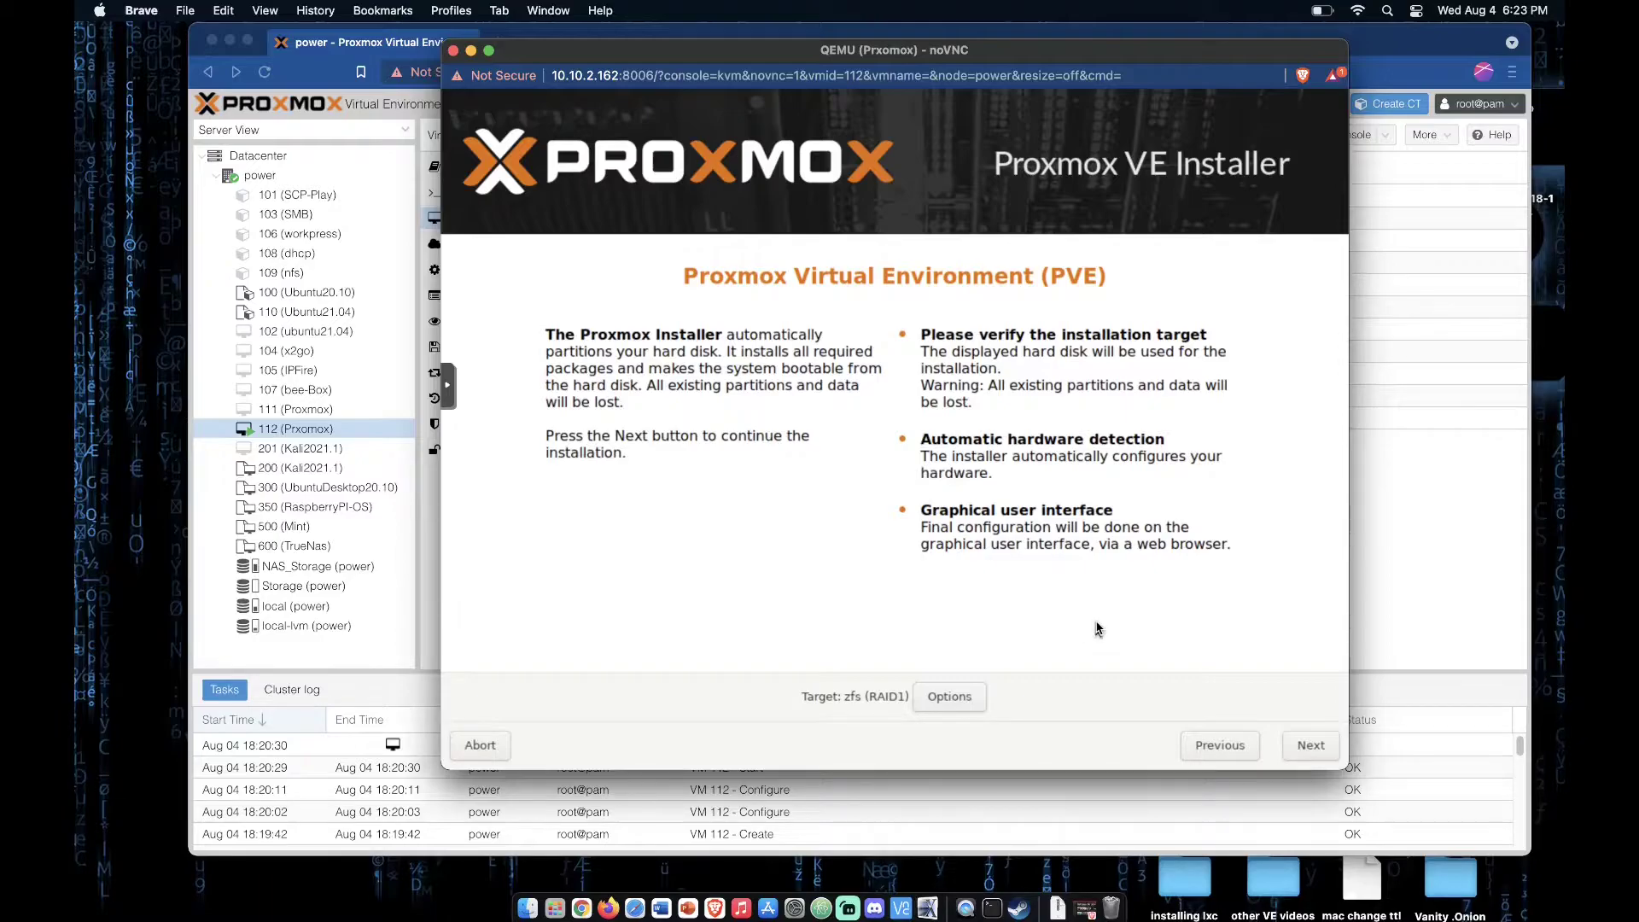
click(1292, 751)
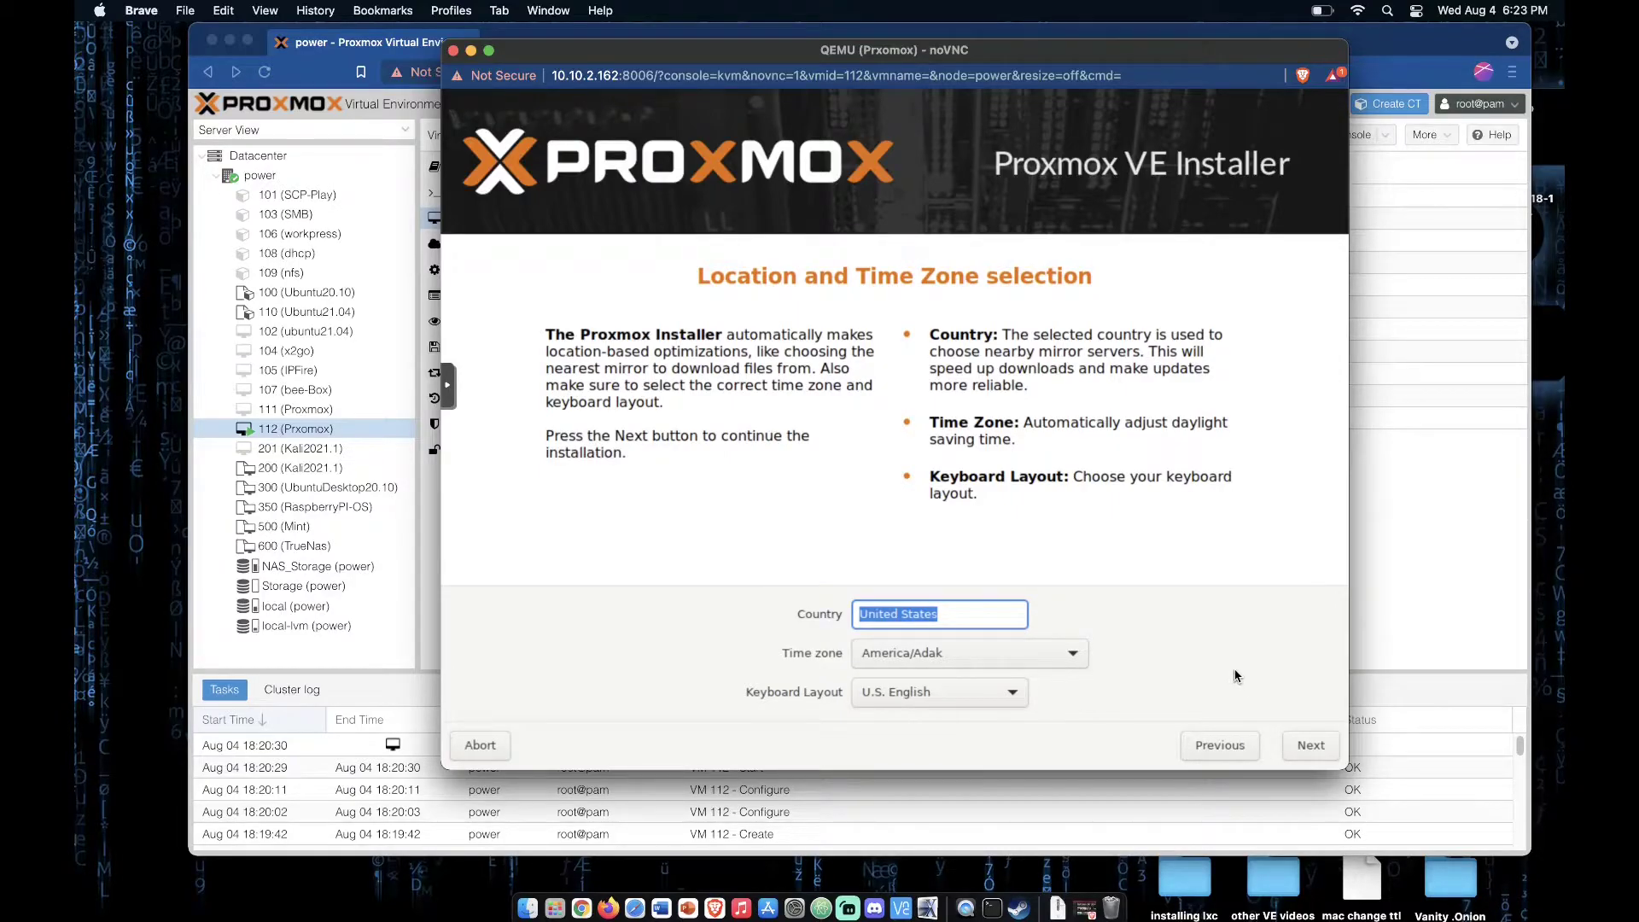
Step: Accept the location and time zone settings, and enter the root password, its confirmation and the administrator's e-mail address
click(1306, 745)
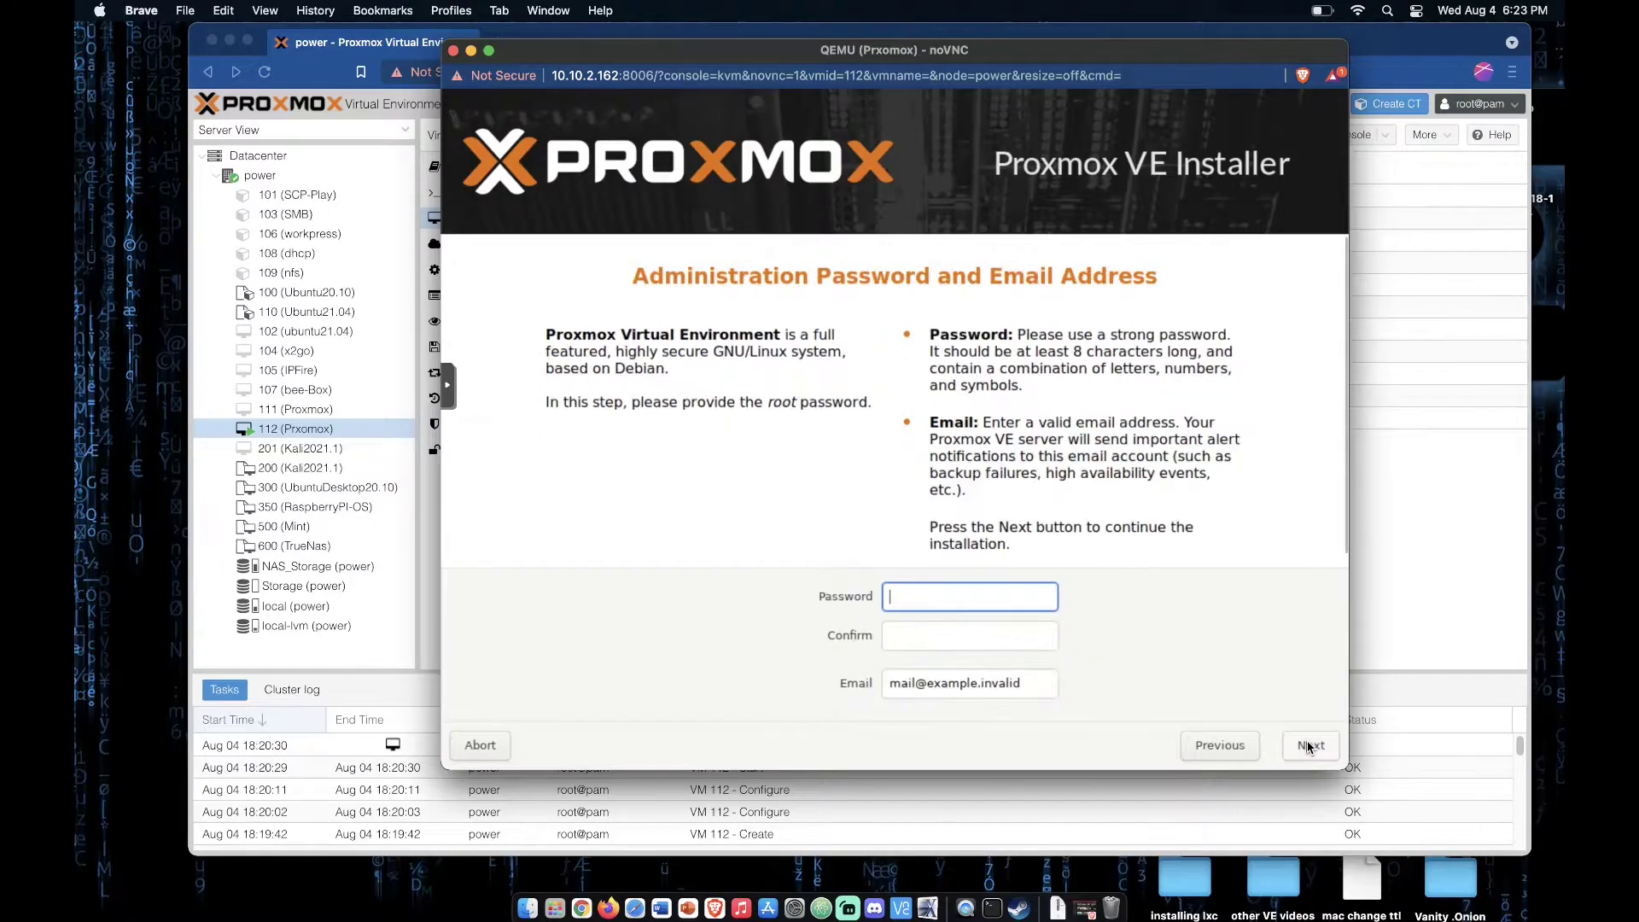
text(••••••)
key(Tab)
text(••••••)
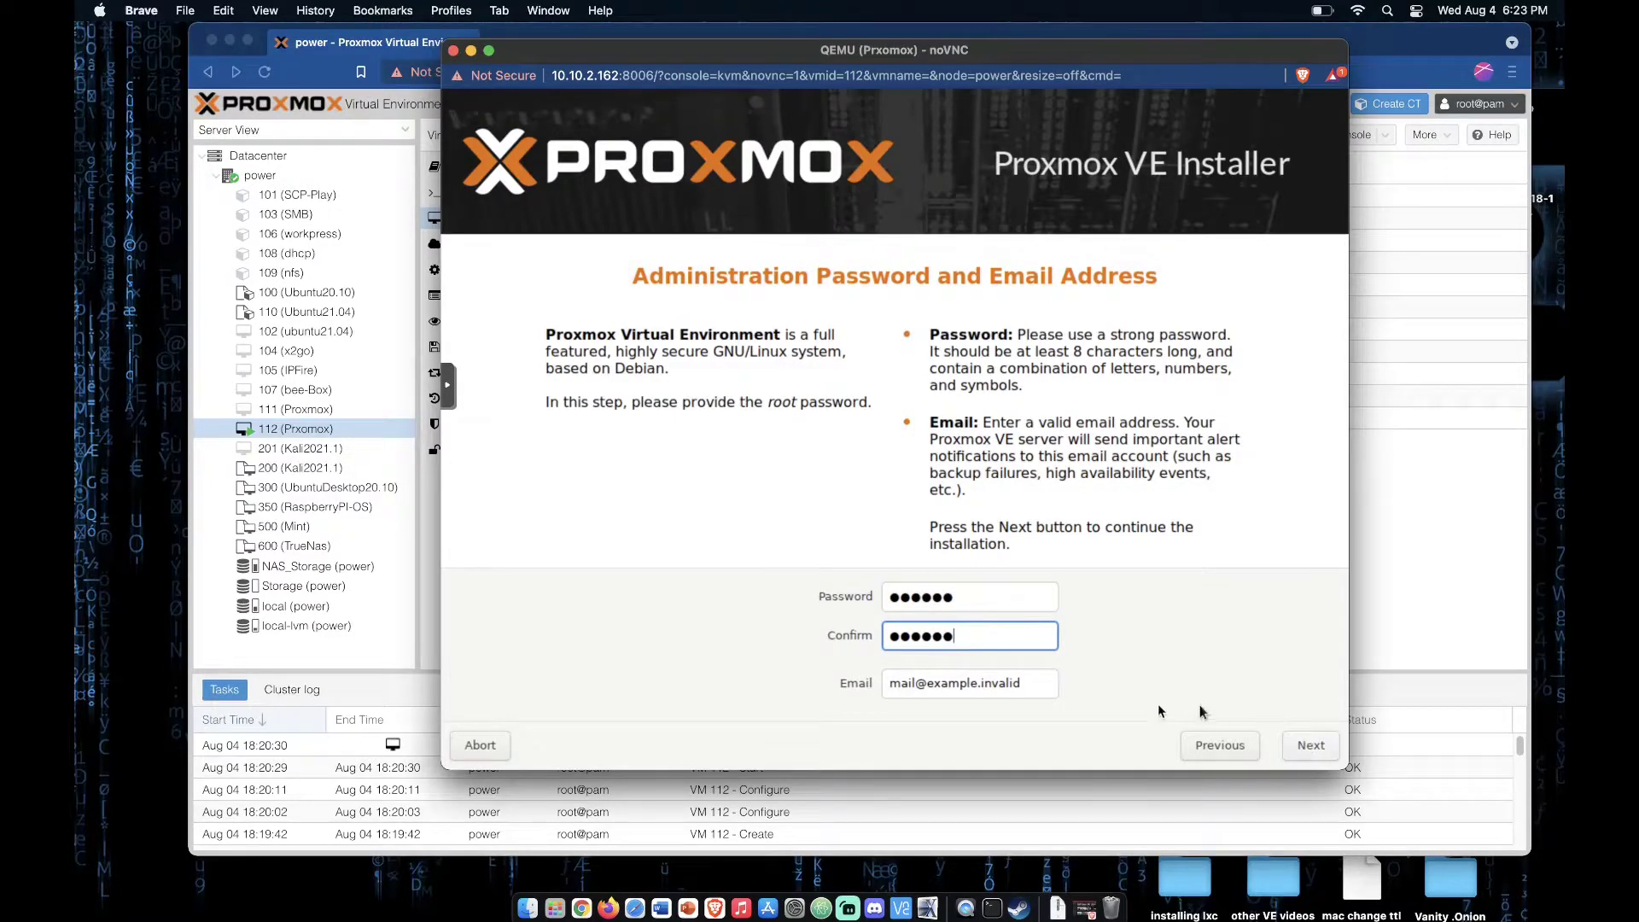
key(Tab)
text(non)
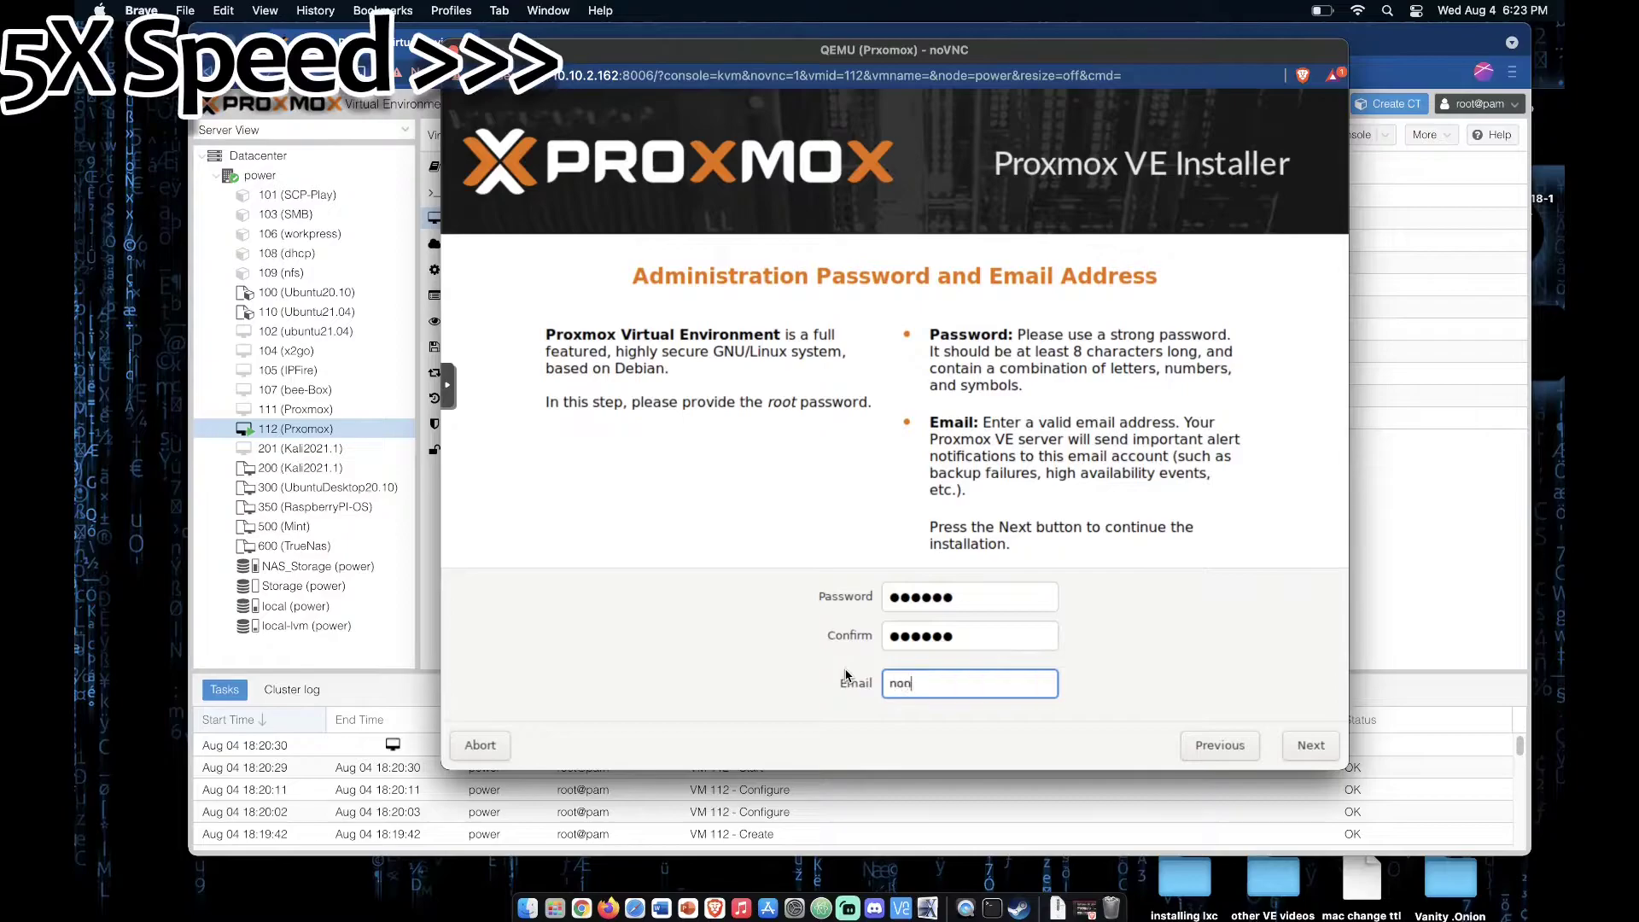
text(e@none.com)
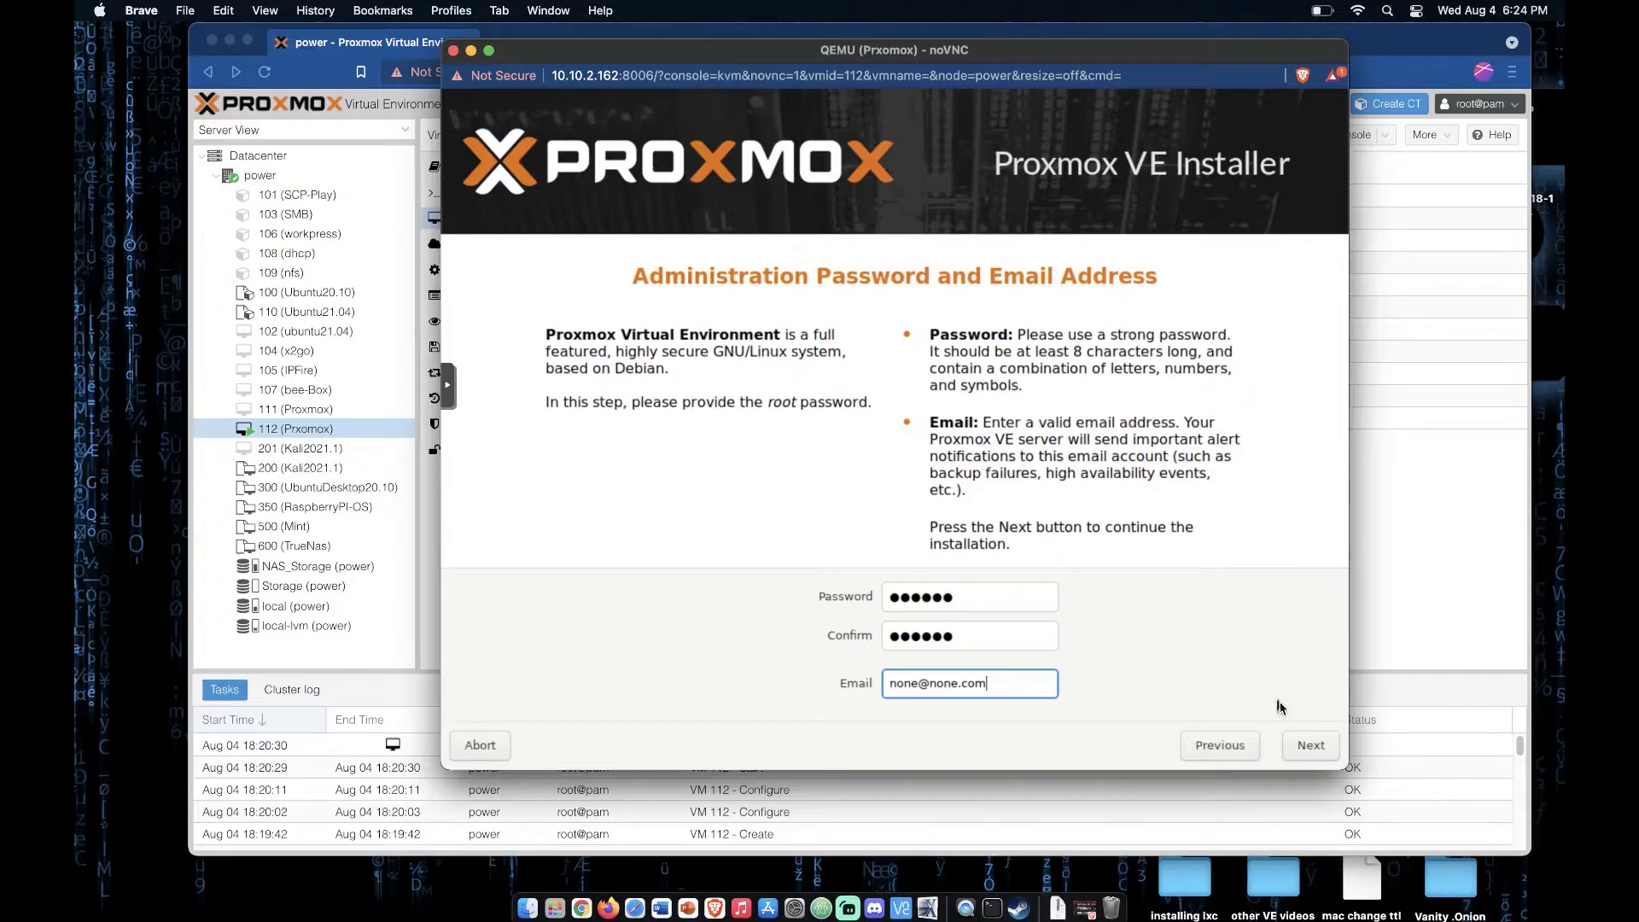
click(1298, 741)
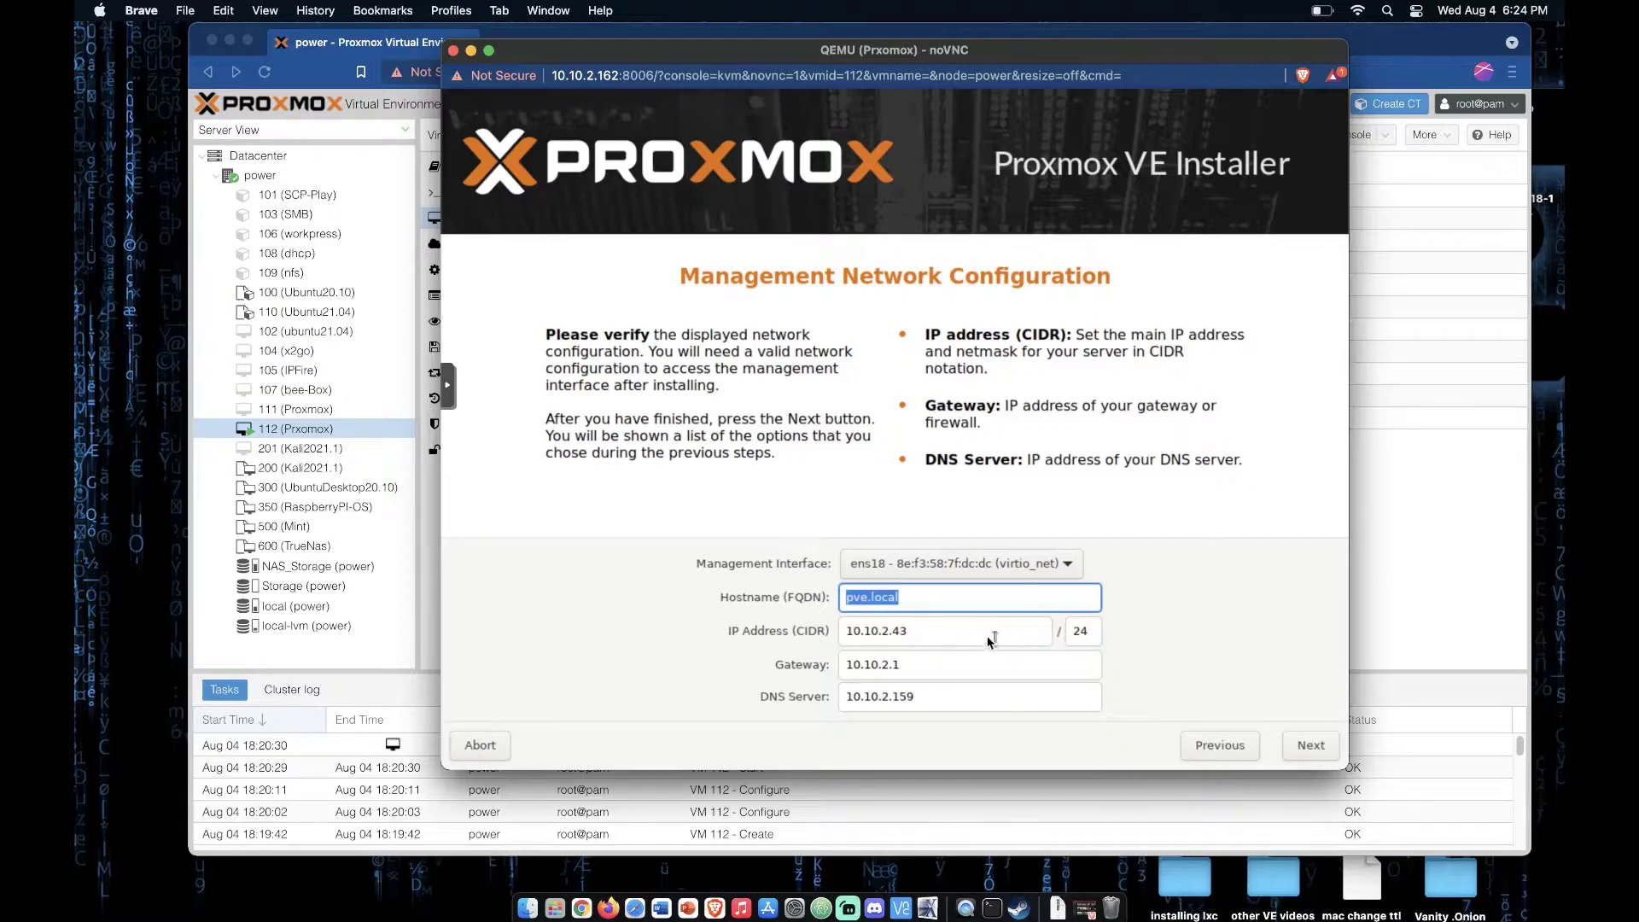
Step: Set the management IP address to 10.10.2.164 and the hostname to VE.local, accept the summary and start the installation
drag(892, 632, 908, 632)
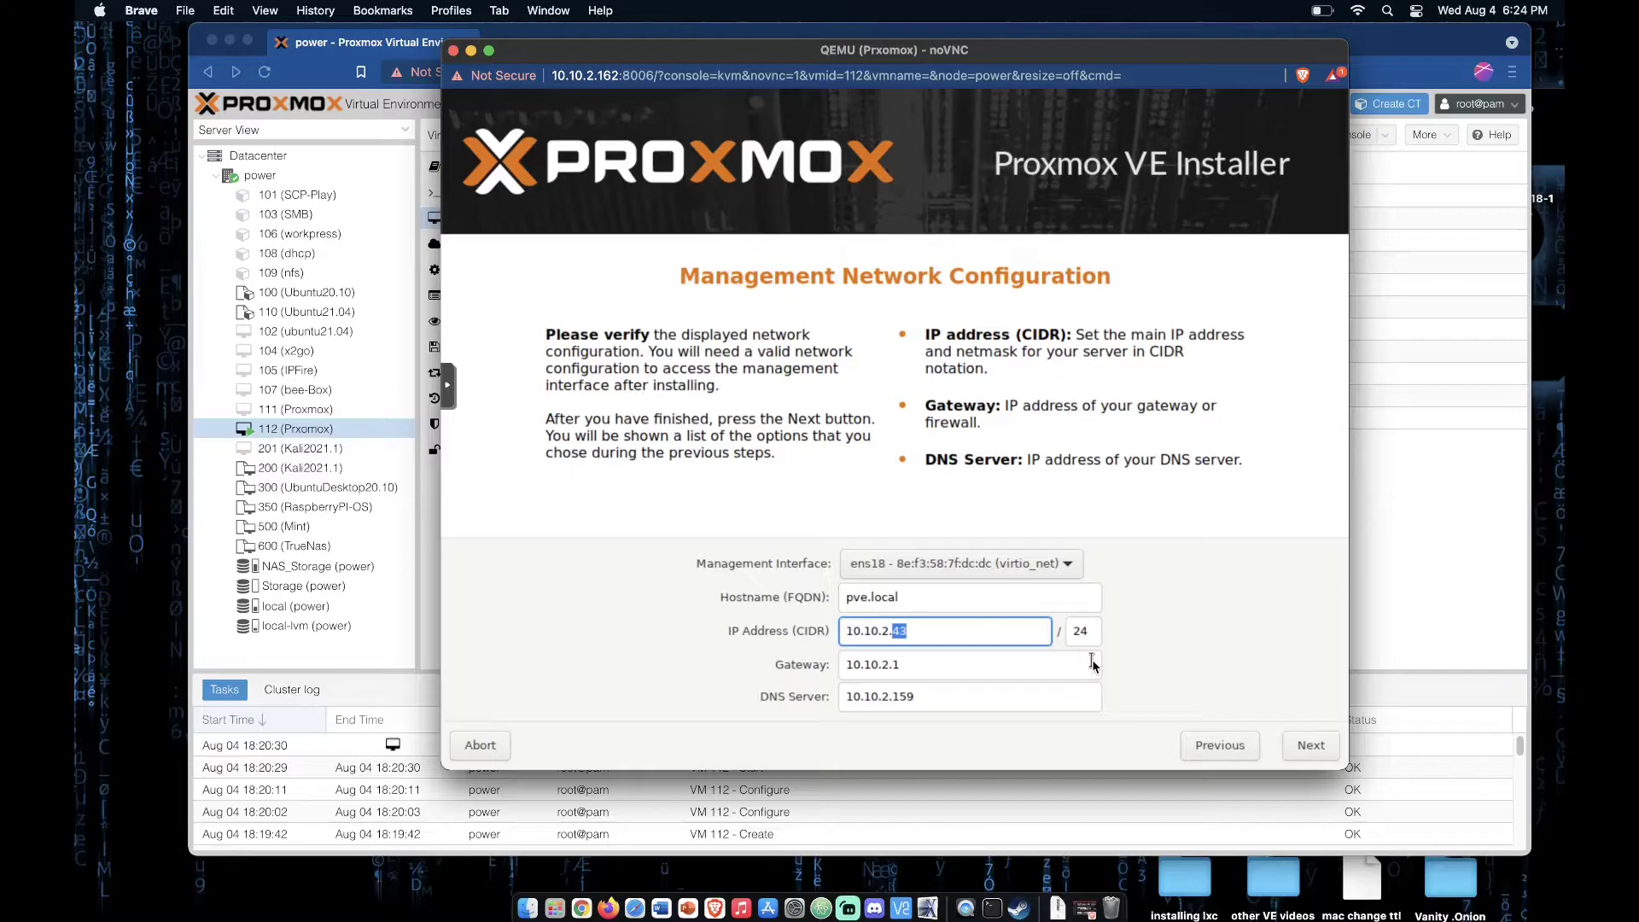
text(164)
drag(867, 604, 856, 605)
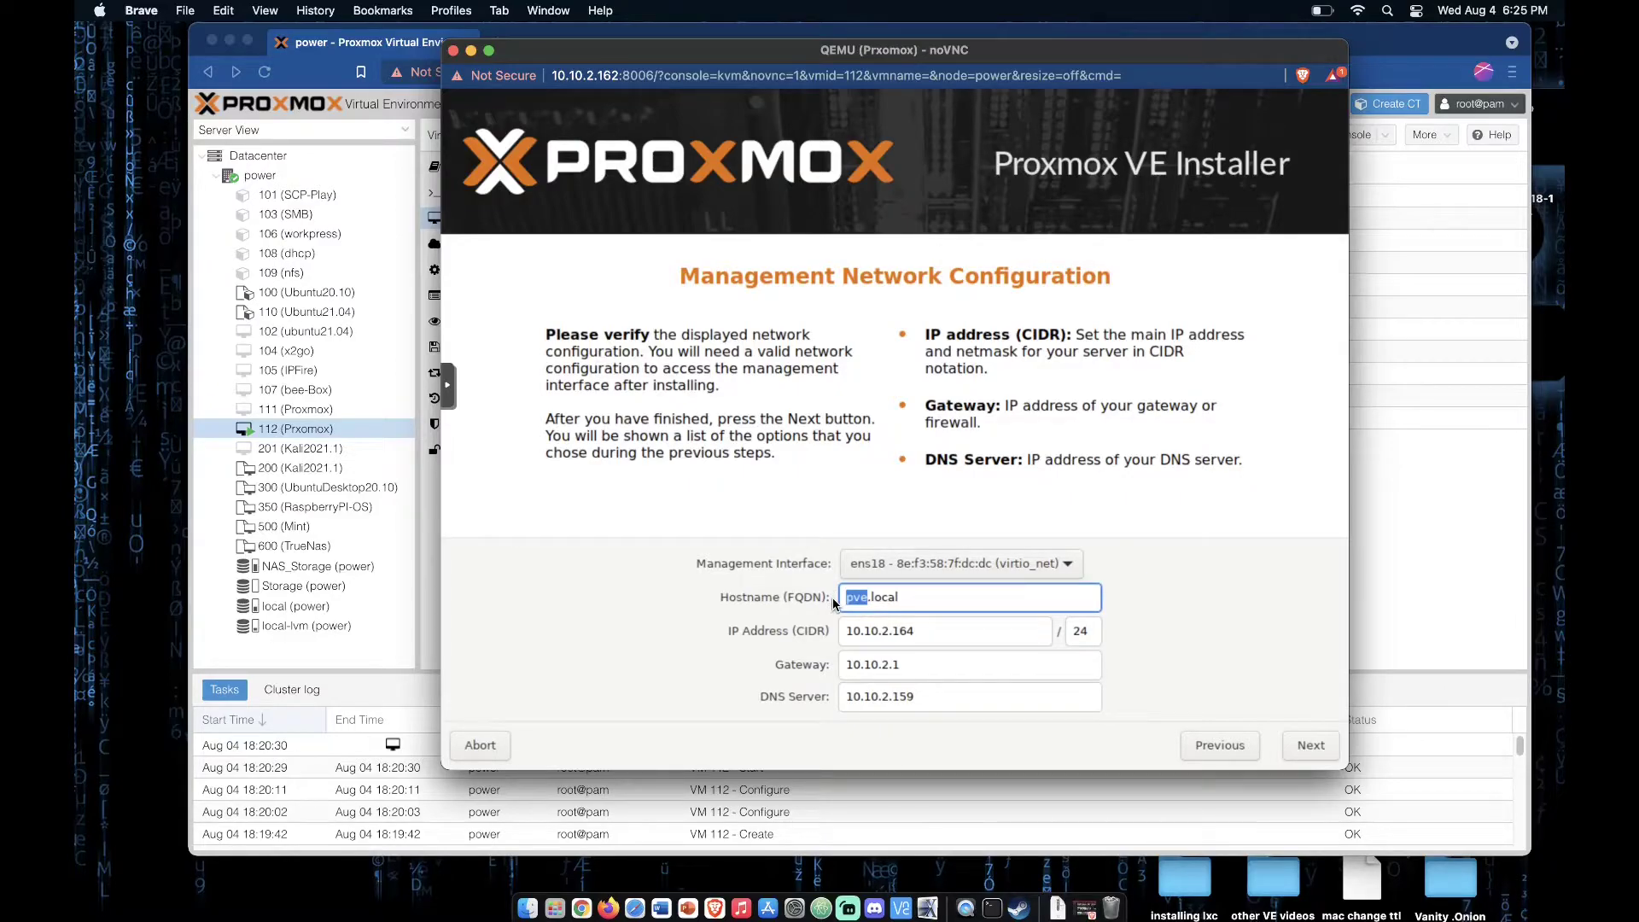
text(VE)
click(1005, 632)
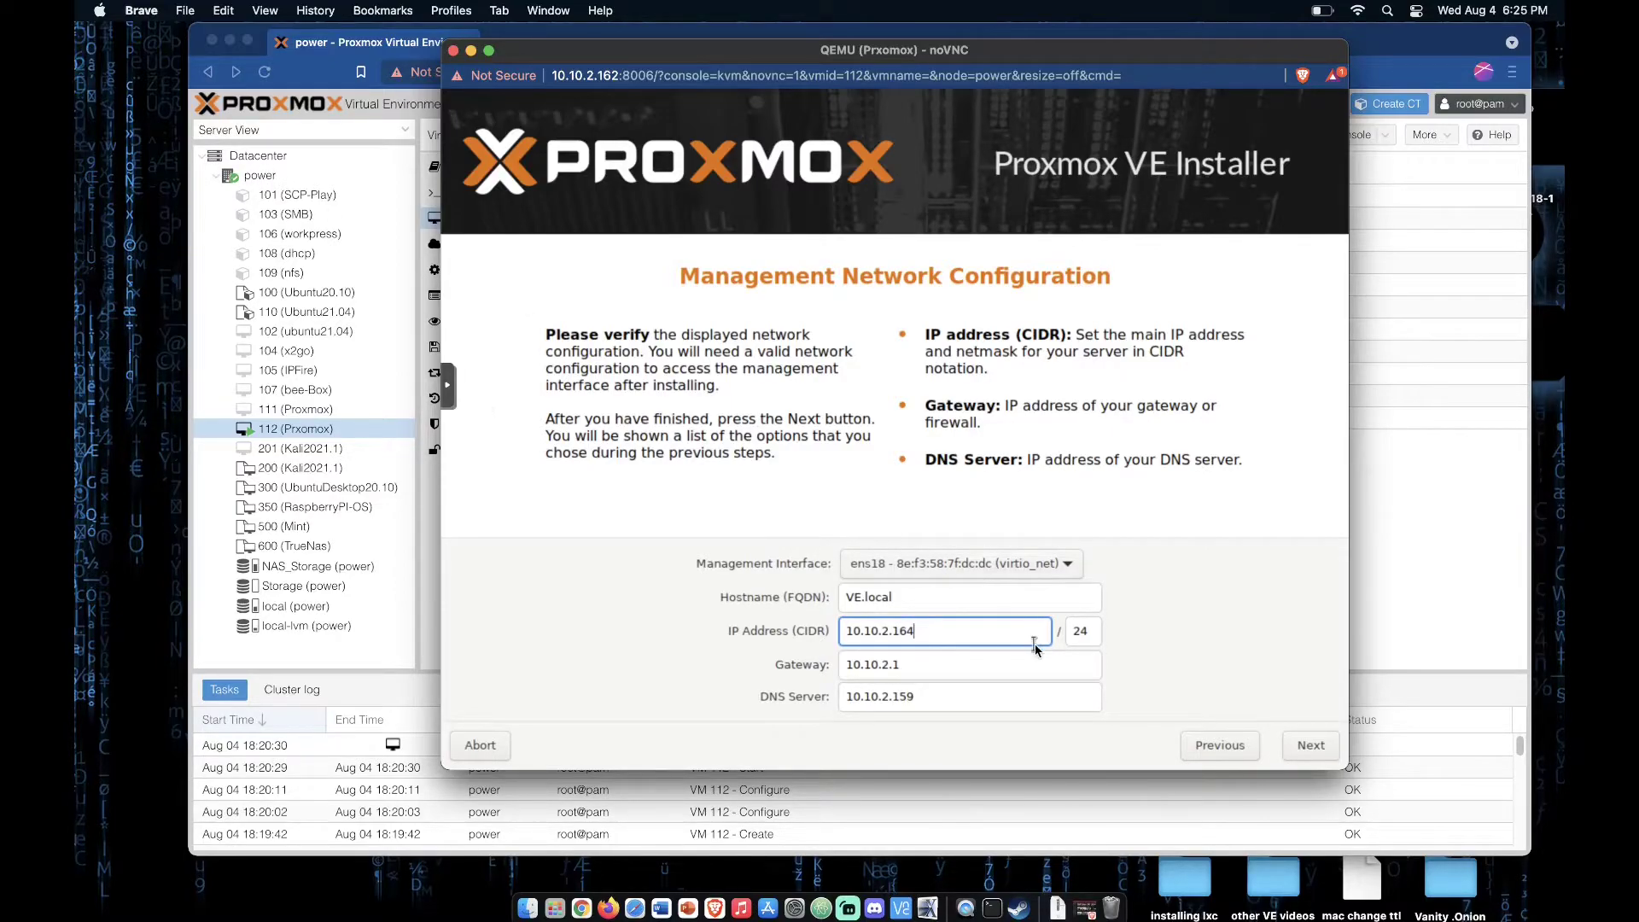
click(1311, 746)
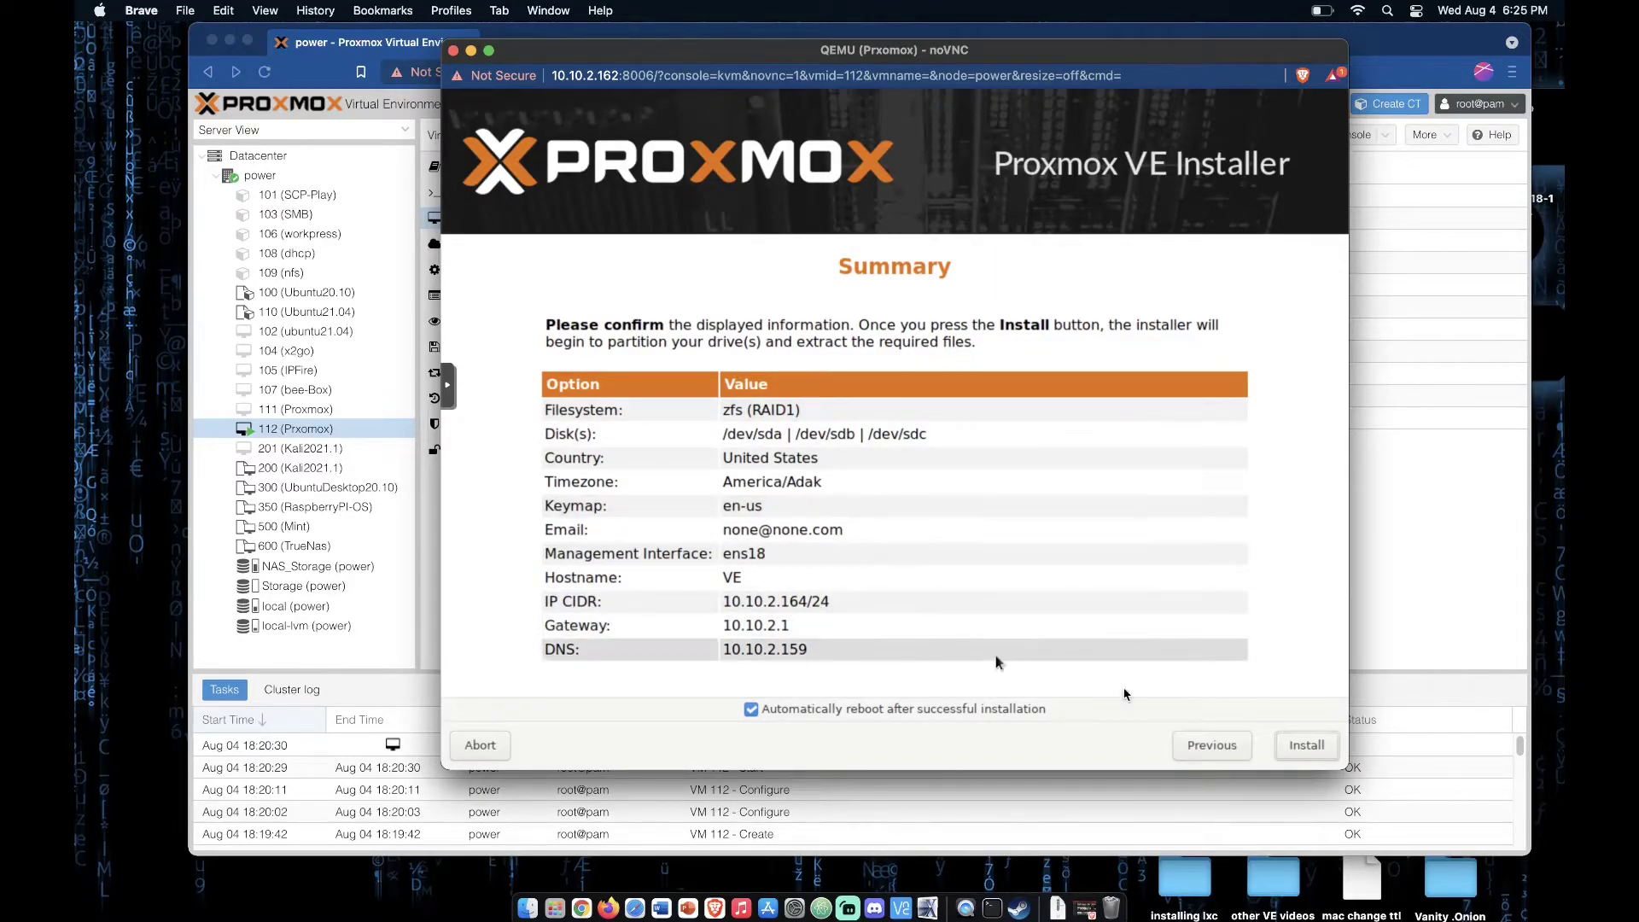
click(1326, 756)
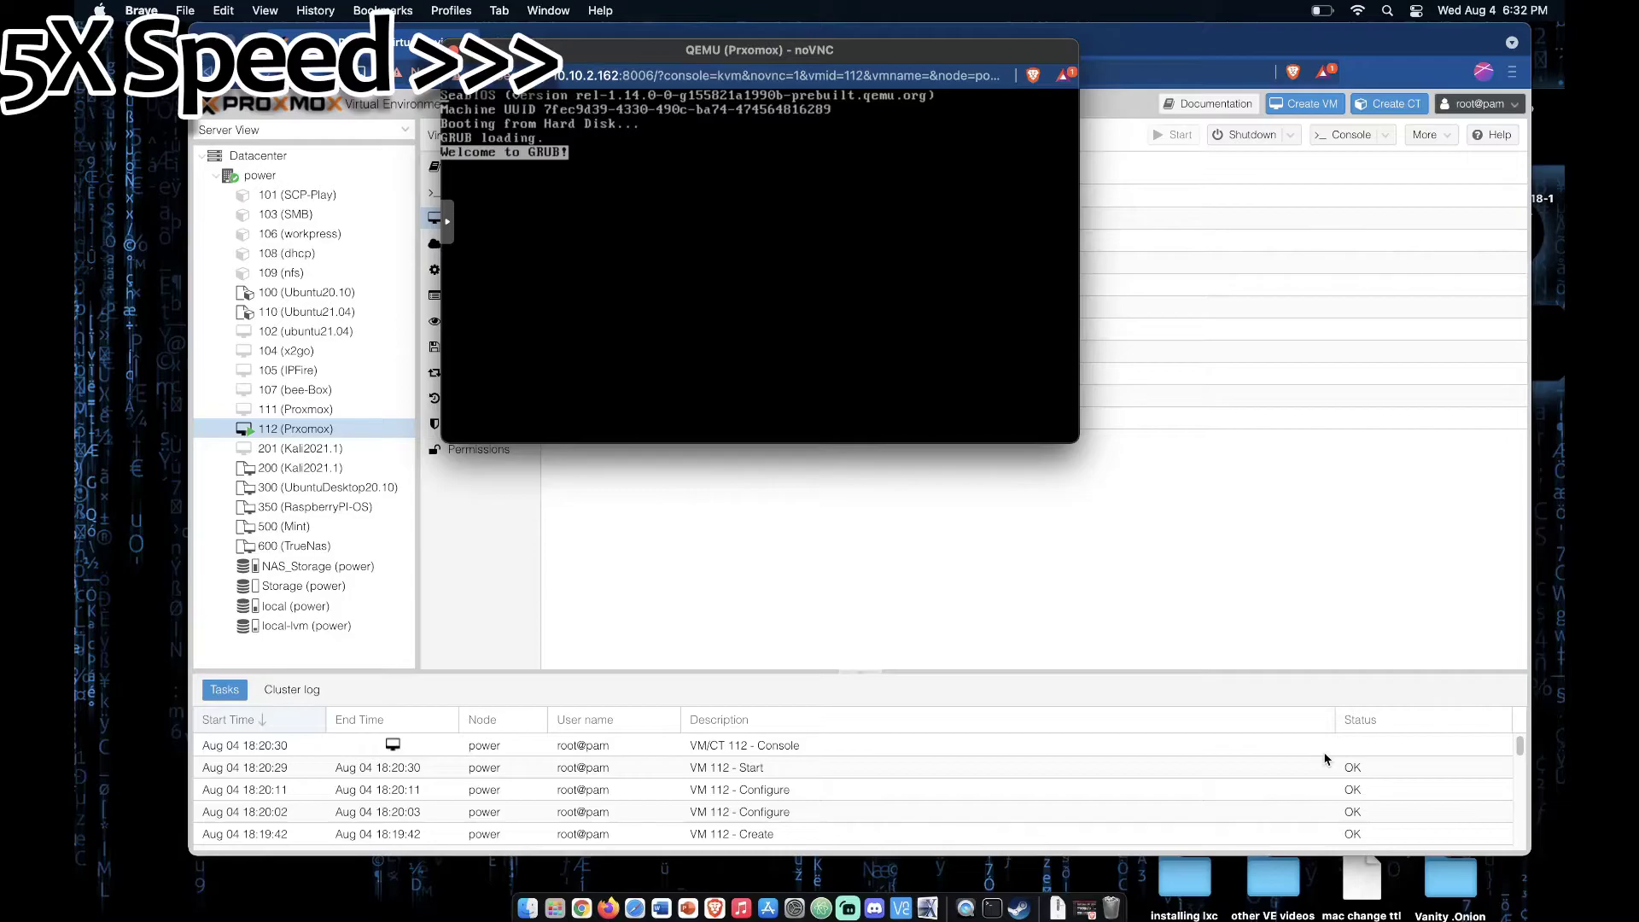
drag(1019, 49, 672, 212)
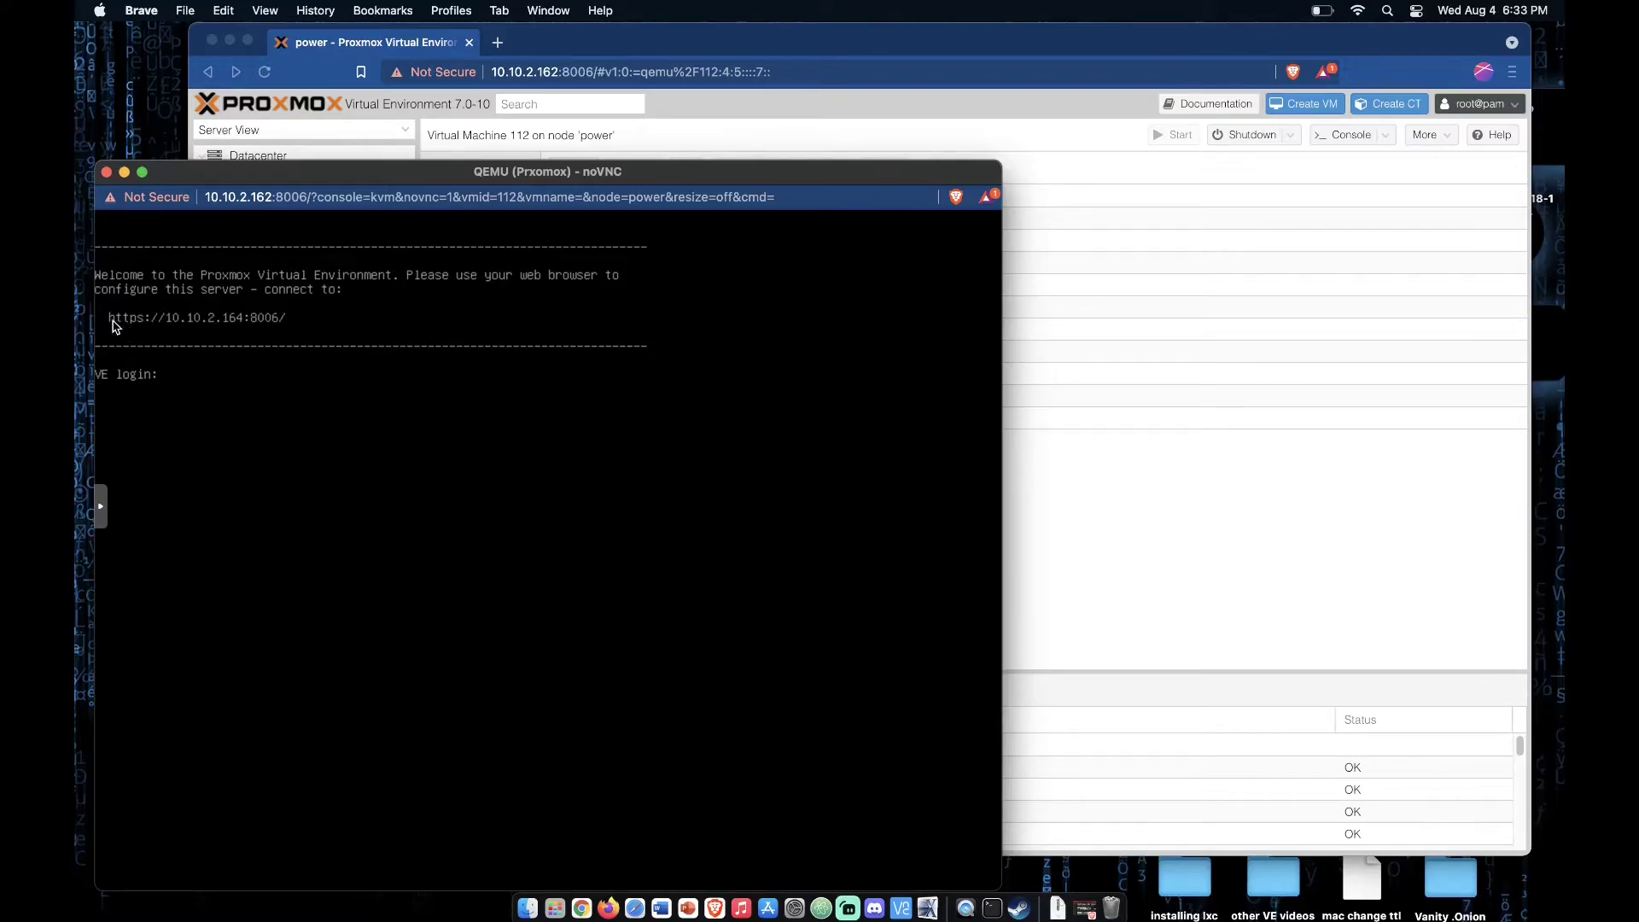
click(499, 43)
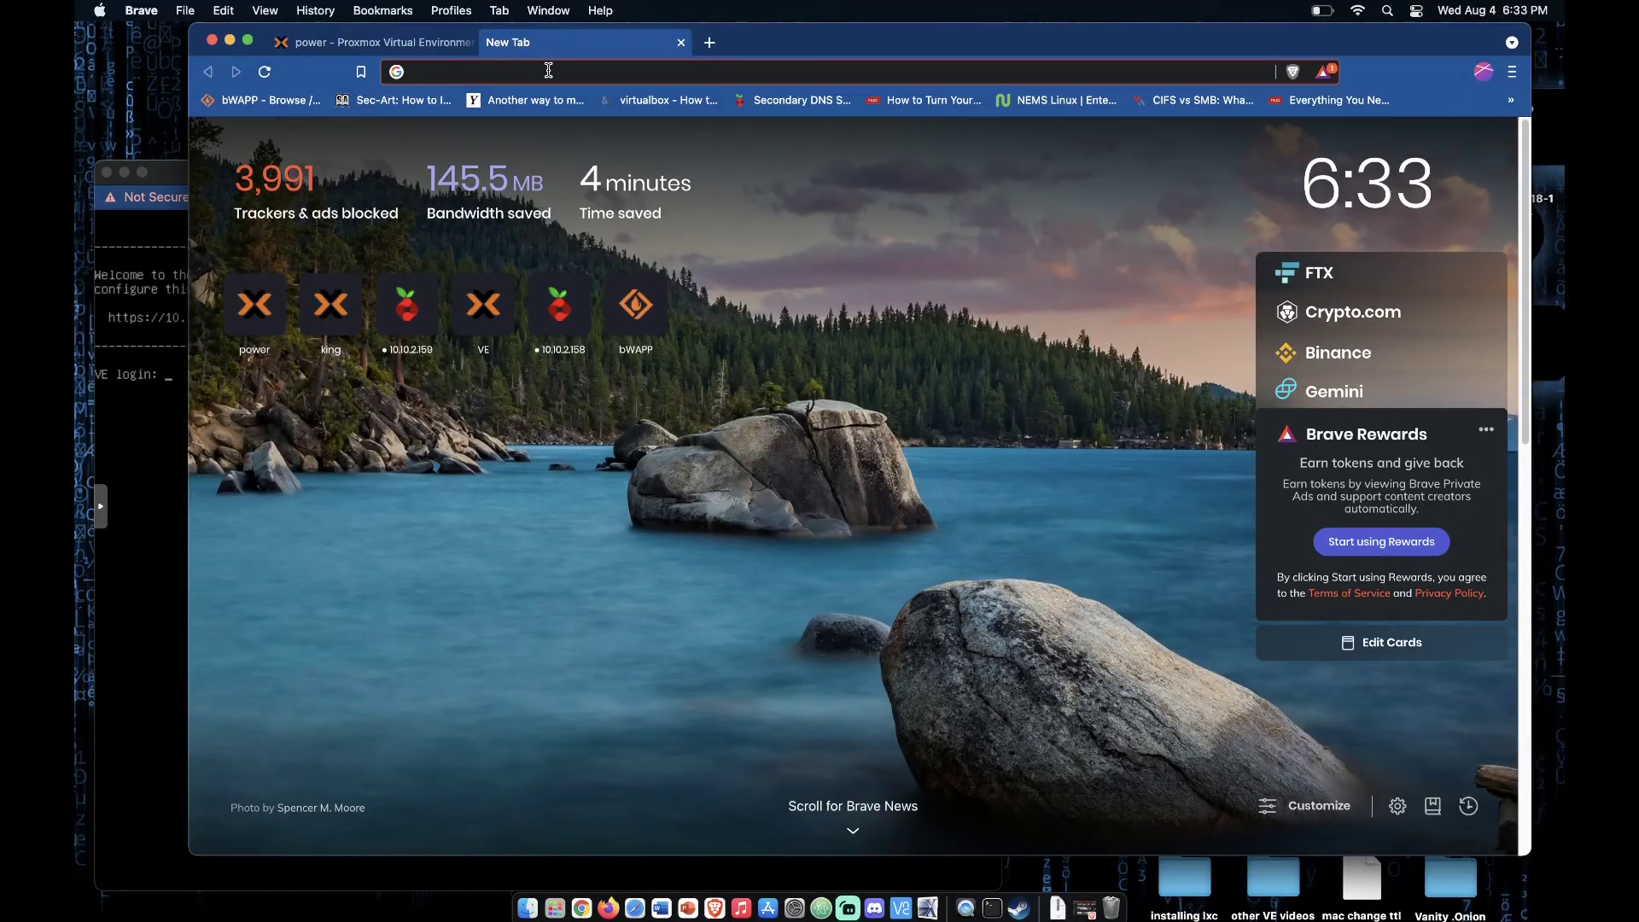
text(https://)
key(Right)
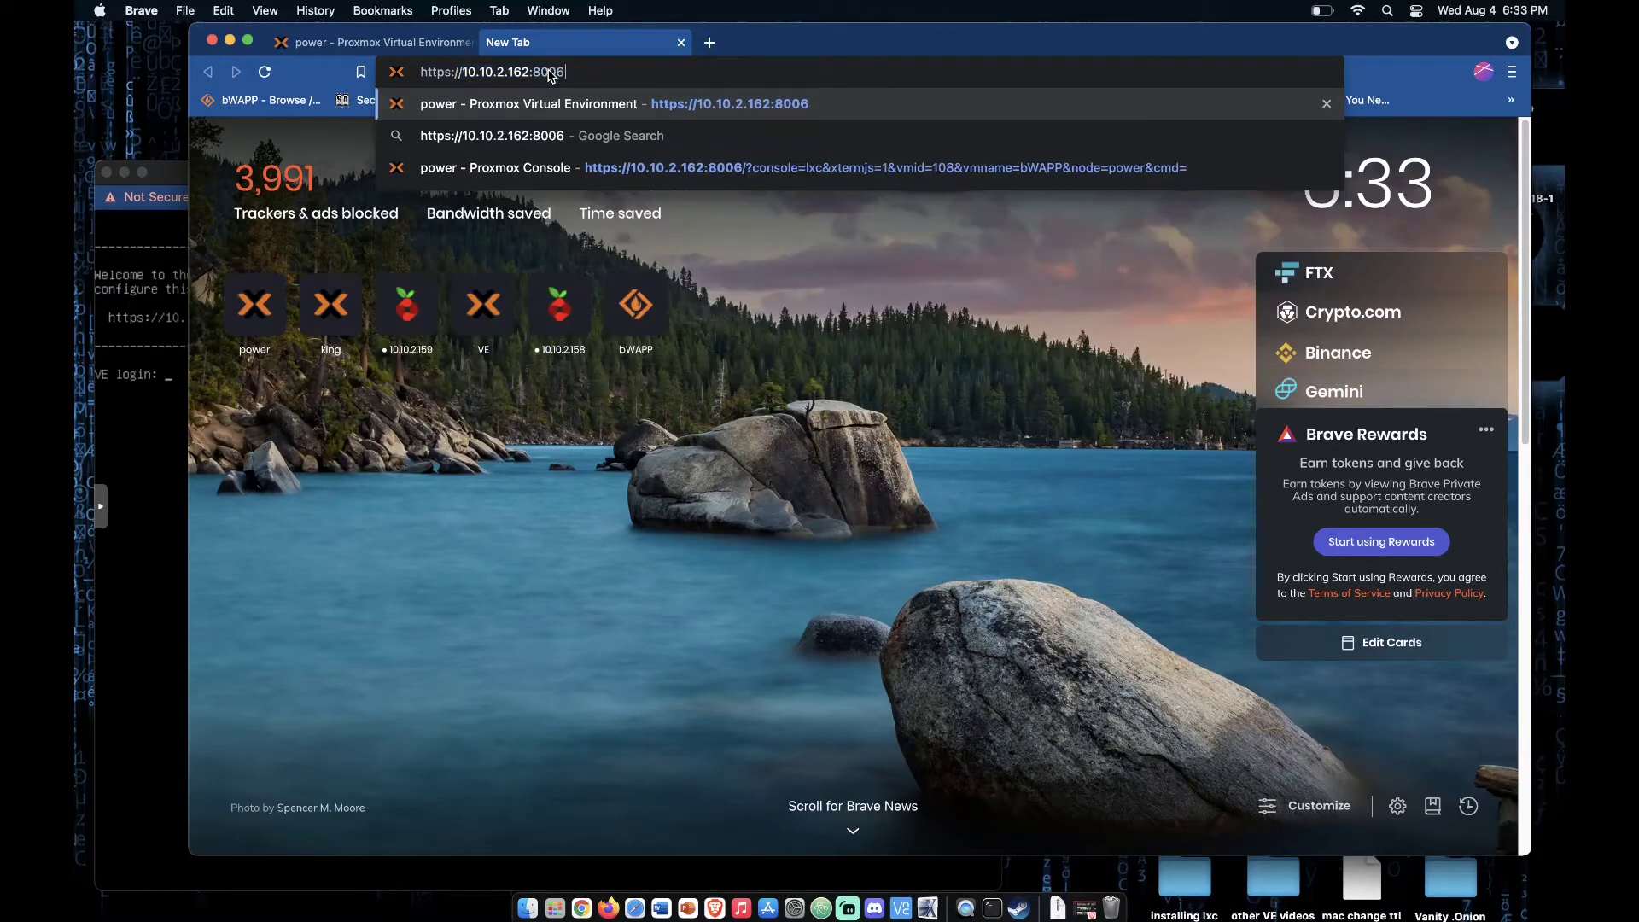
key(BackSpace)
text(4)
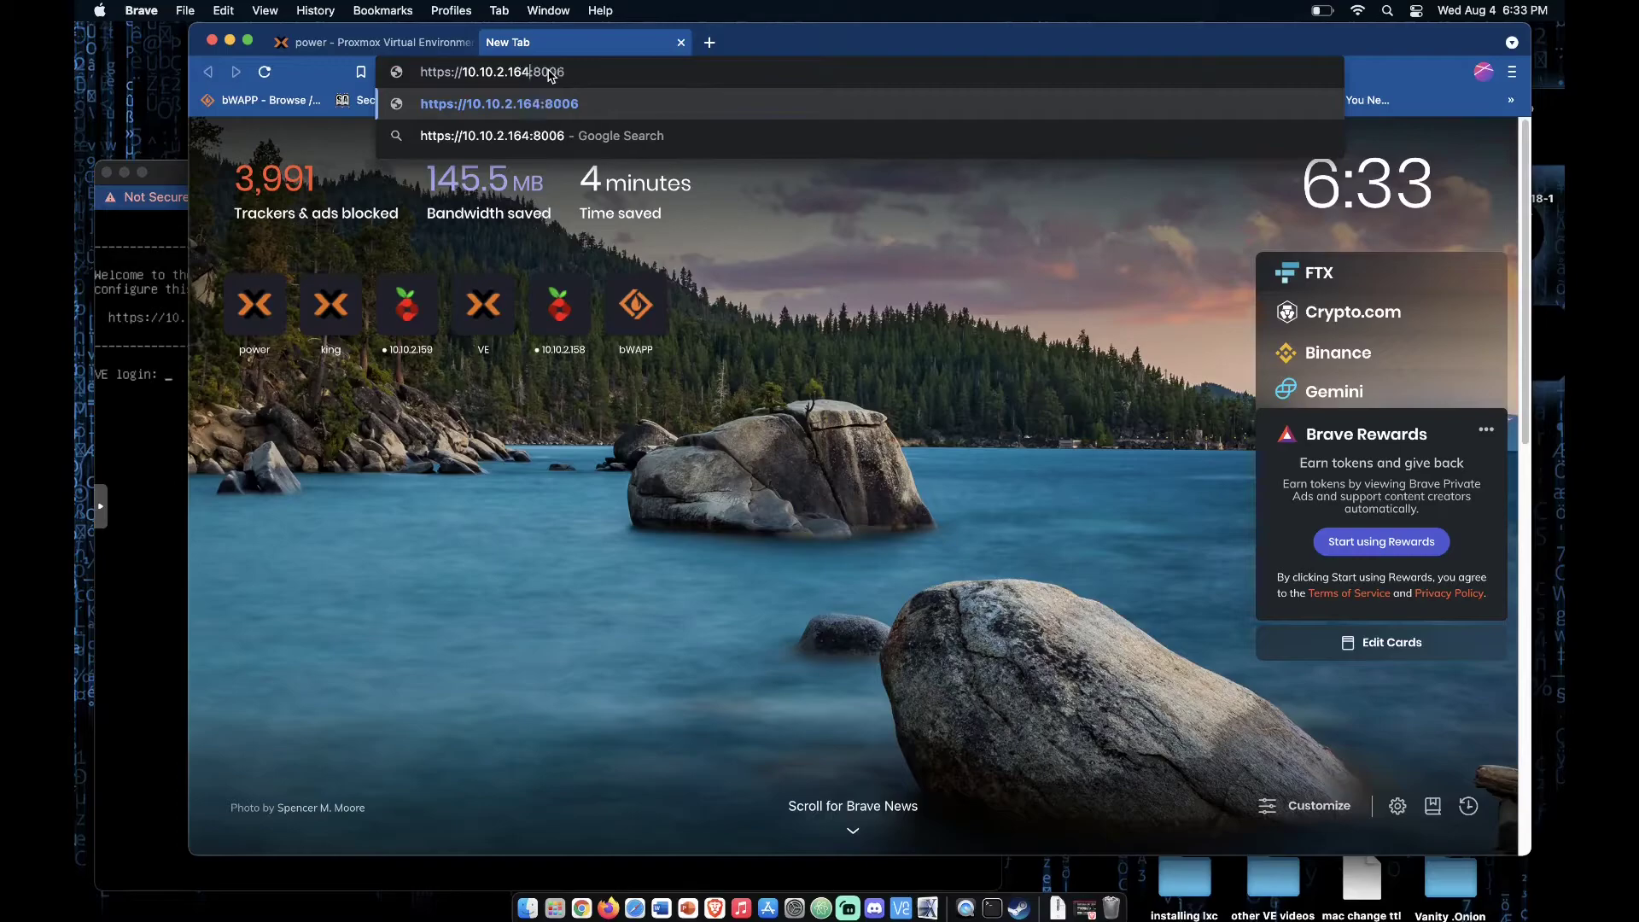
click(634, 106)
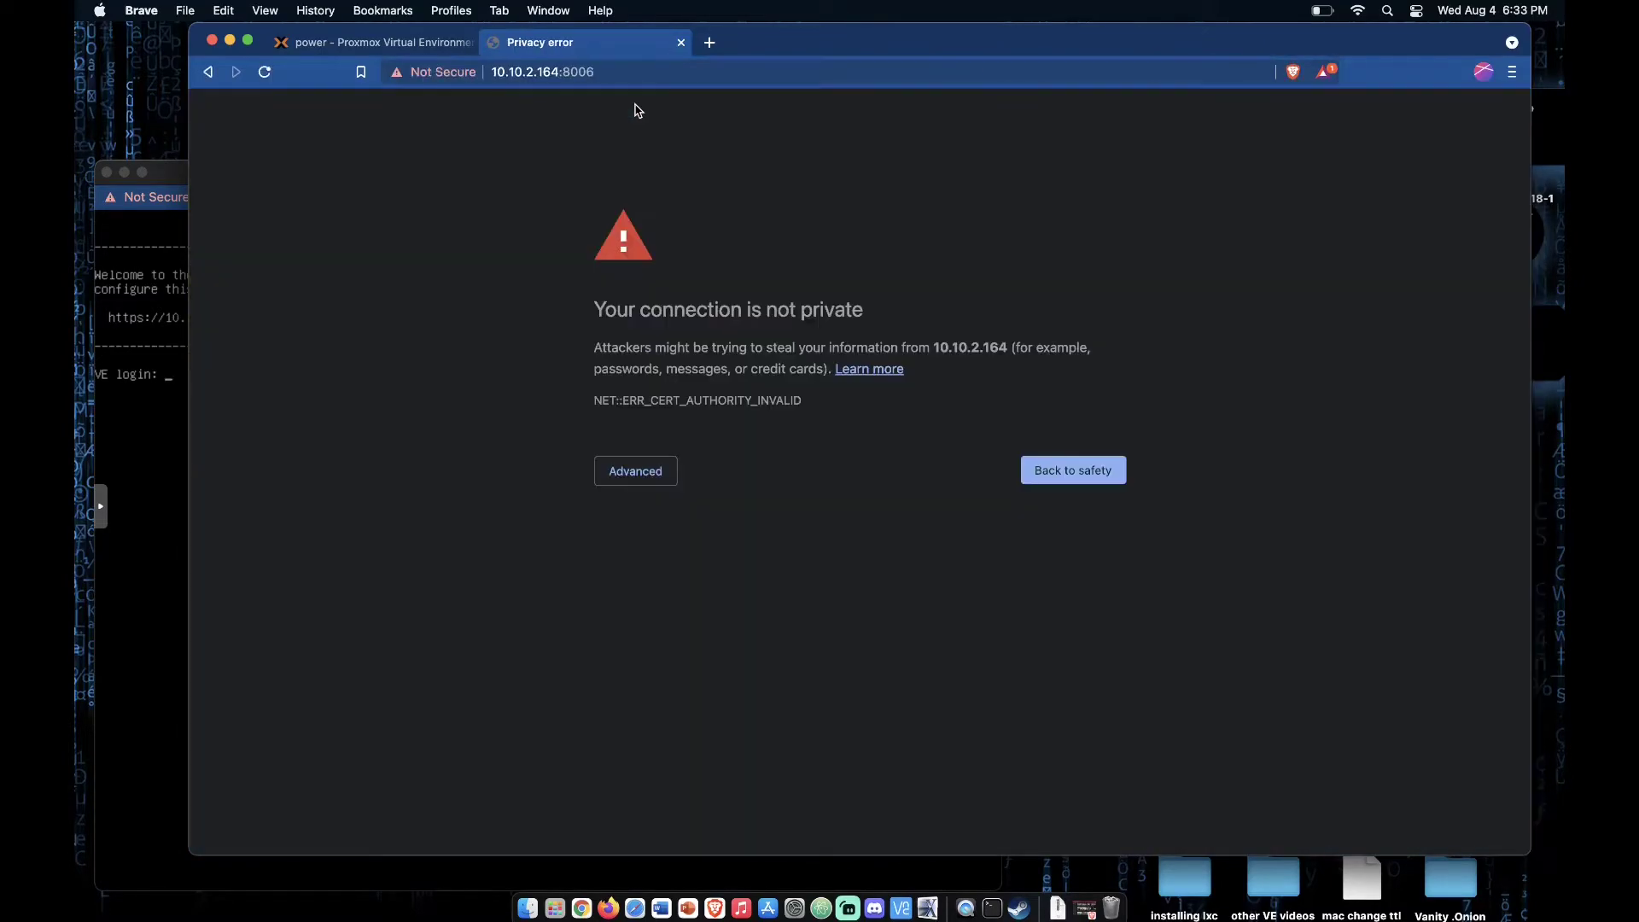
click(634, 470)
click(722, 608)
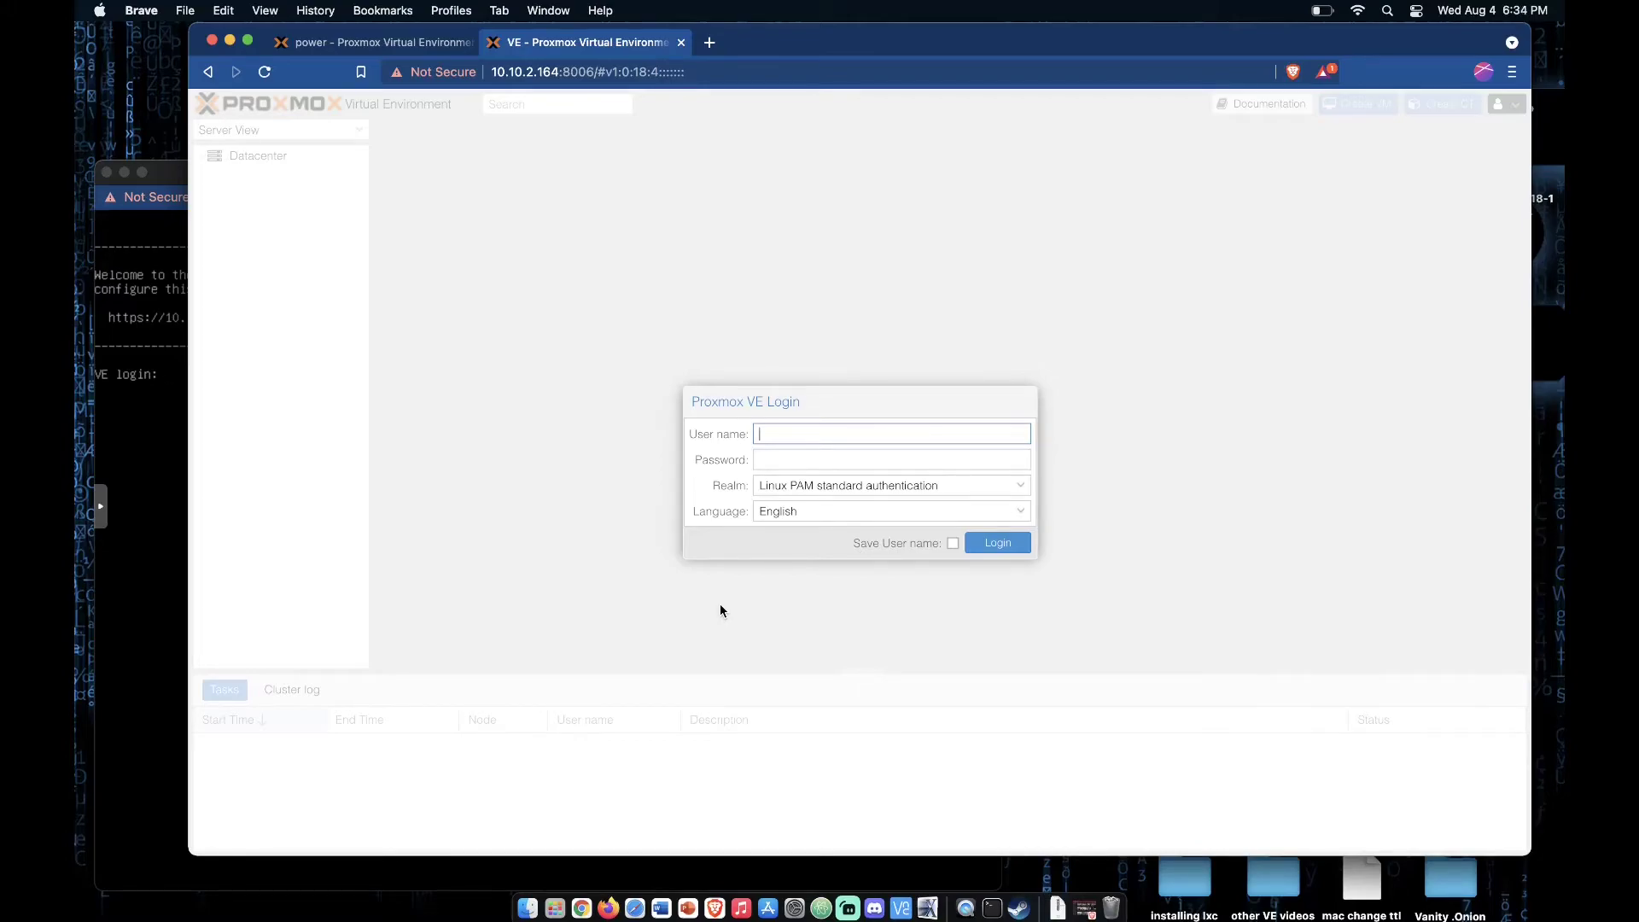
Step: Log in to the new Proxmox VE server as root with the account password and dismiss the subscription notice
text(root)
key(Tab)
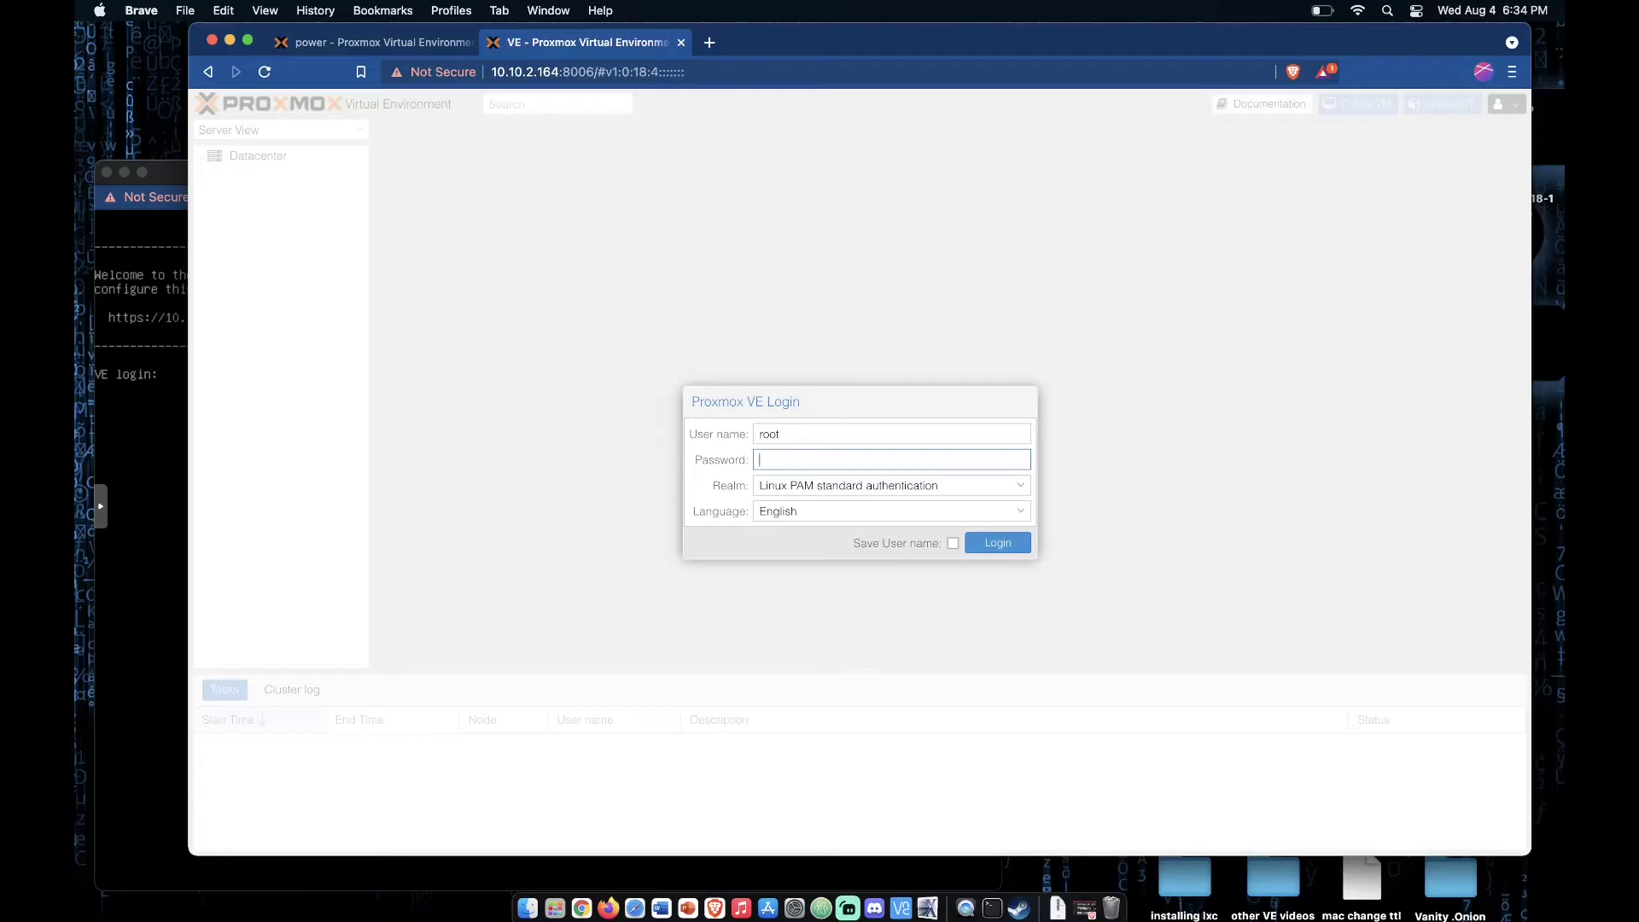
text(••••••)
key(Return)
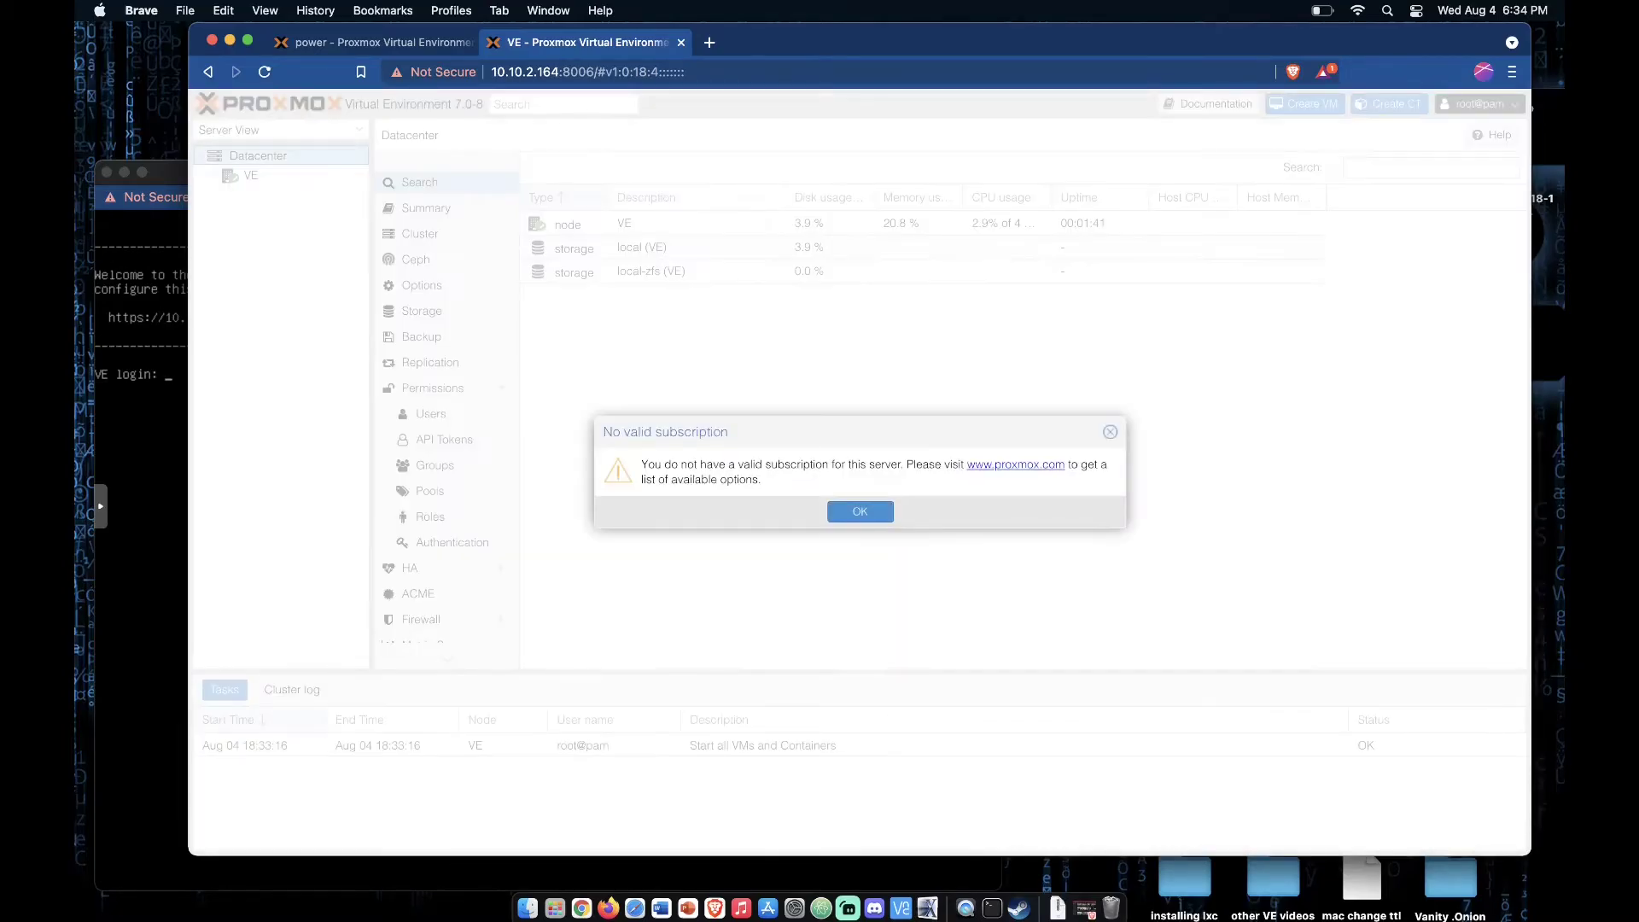
click(871, 514)
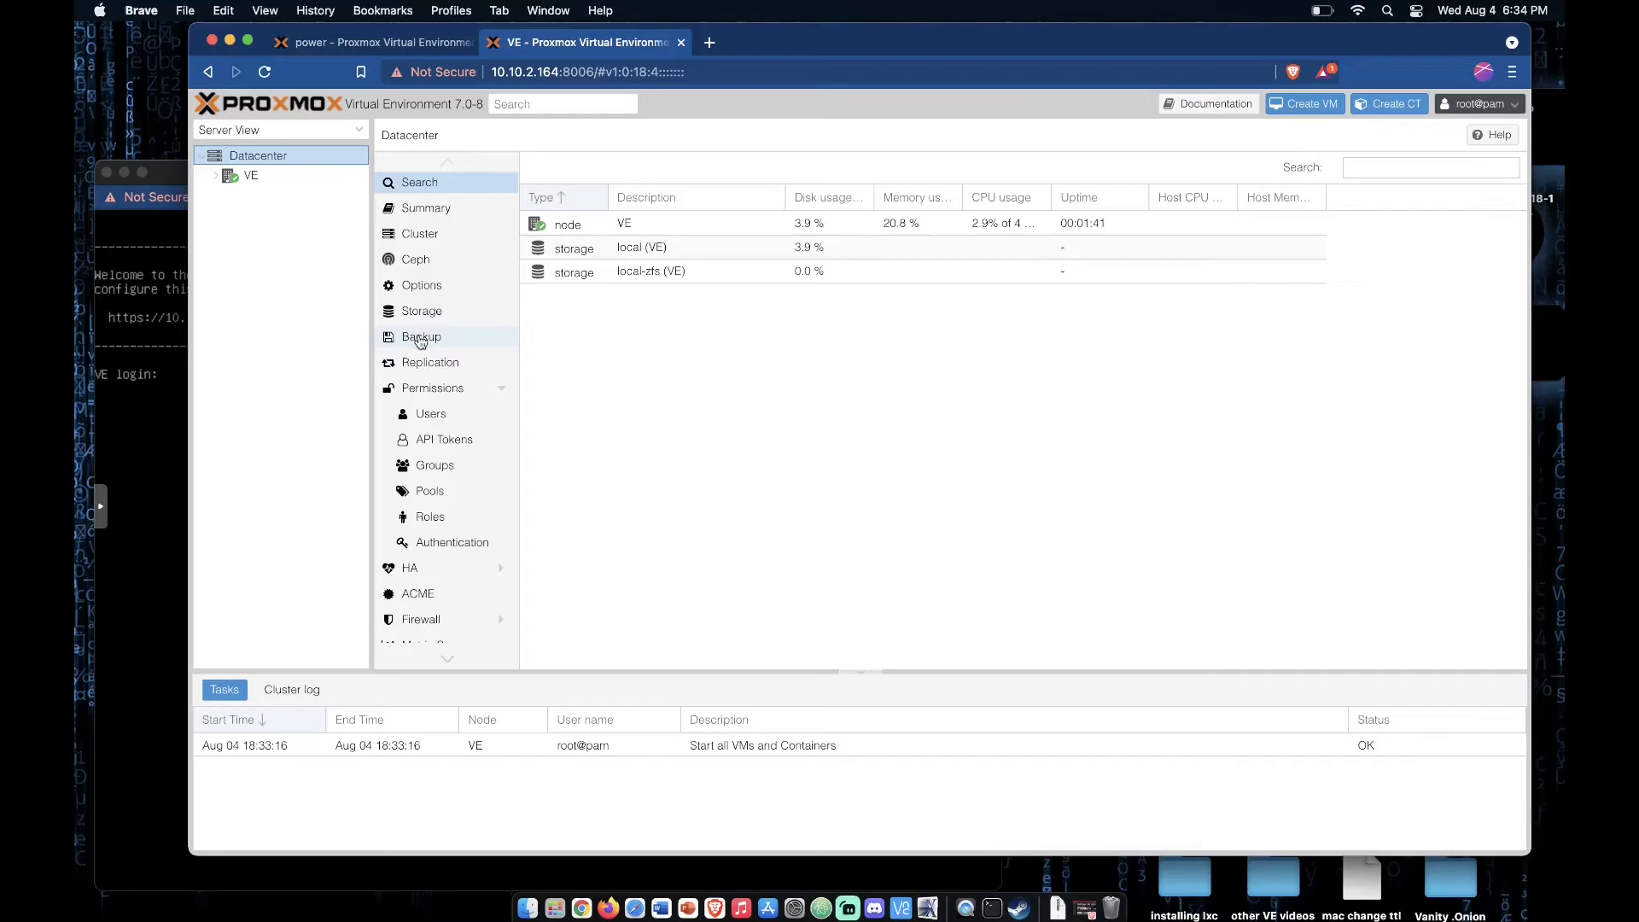
Step: Compare VM 112's hard disks with the disk space of node VE and its local and local-zfs storages
click(326, 181)
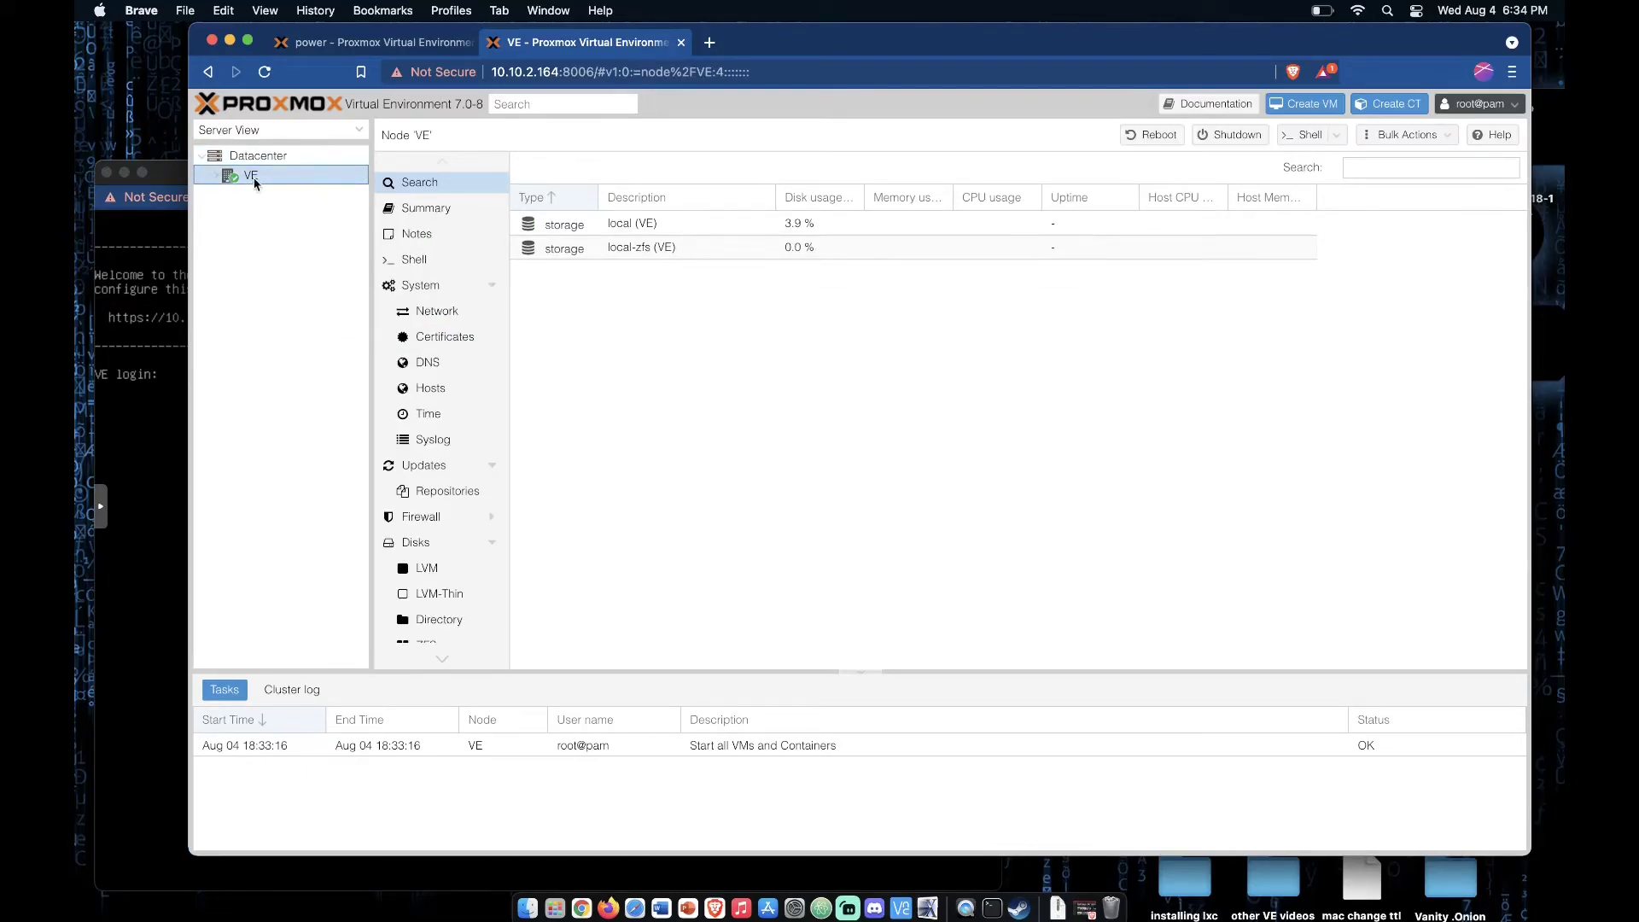
click(345, 43)
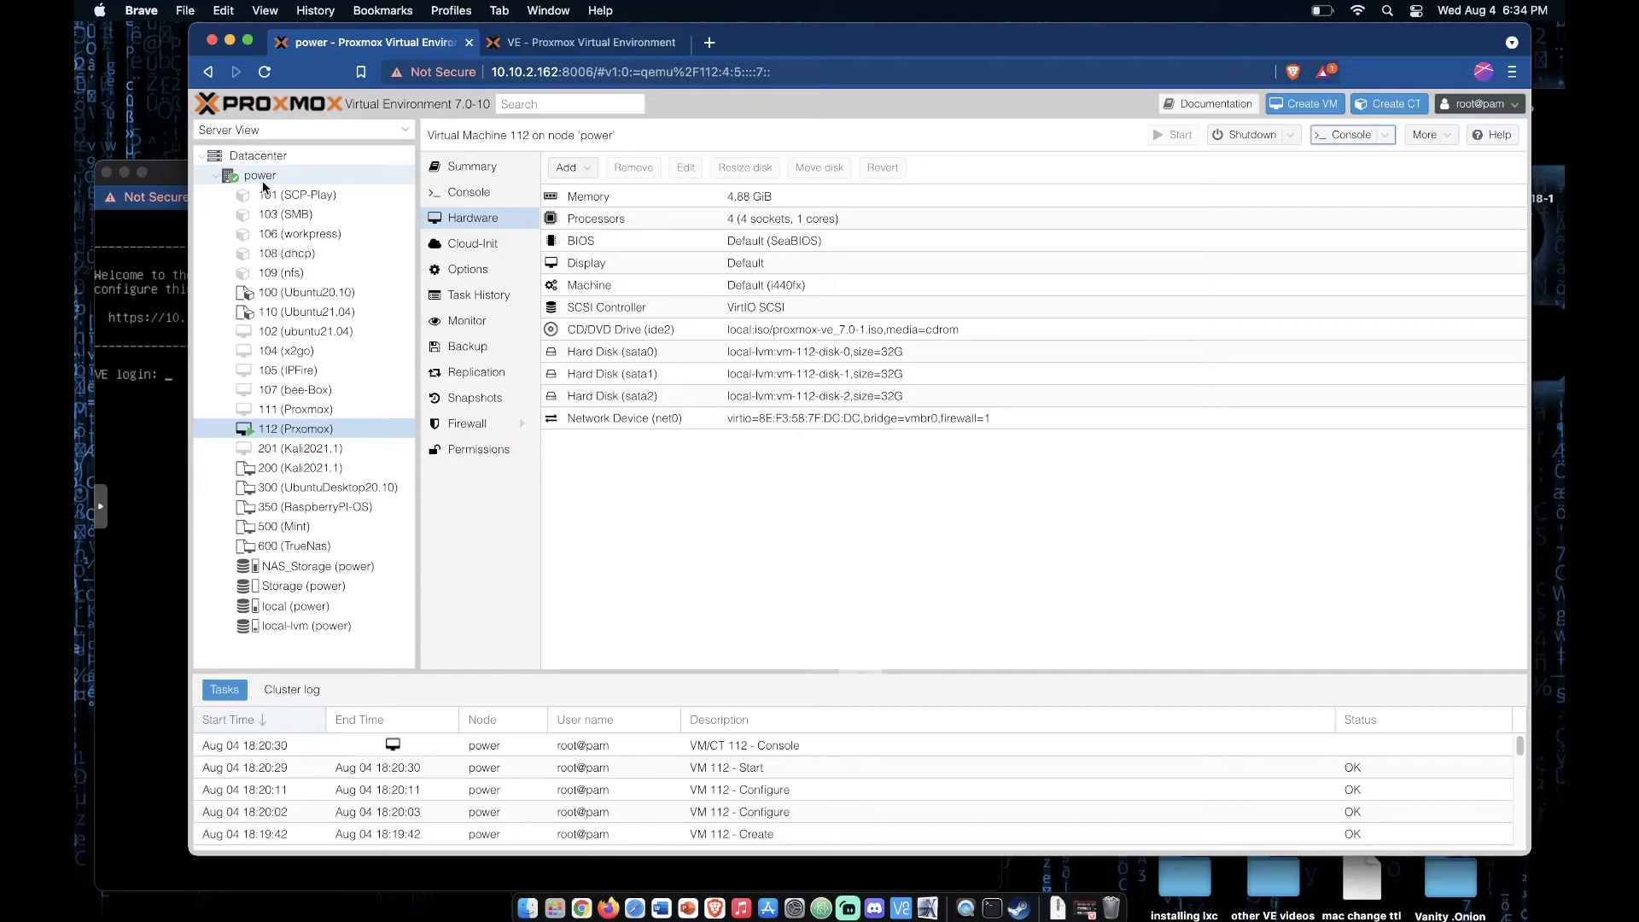
click(635, 48)
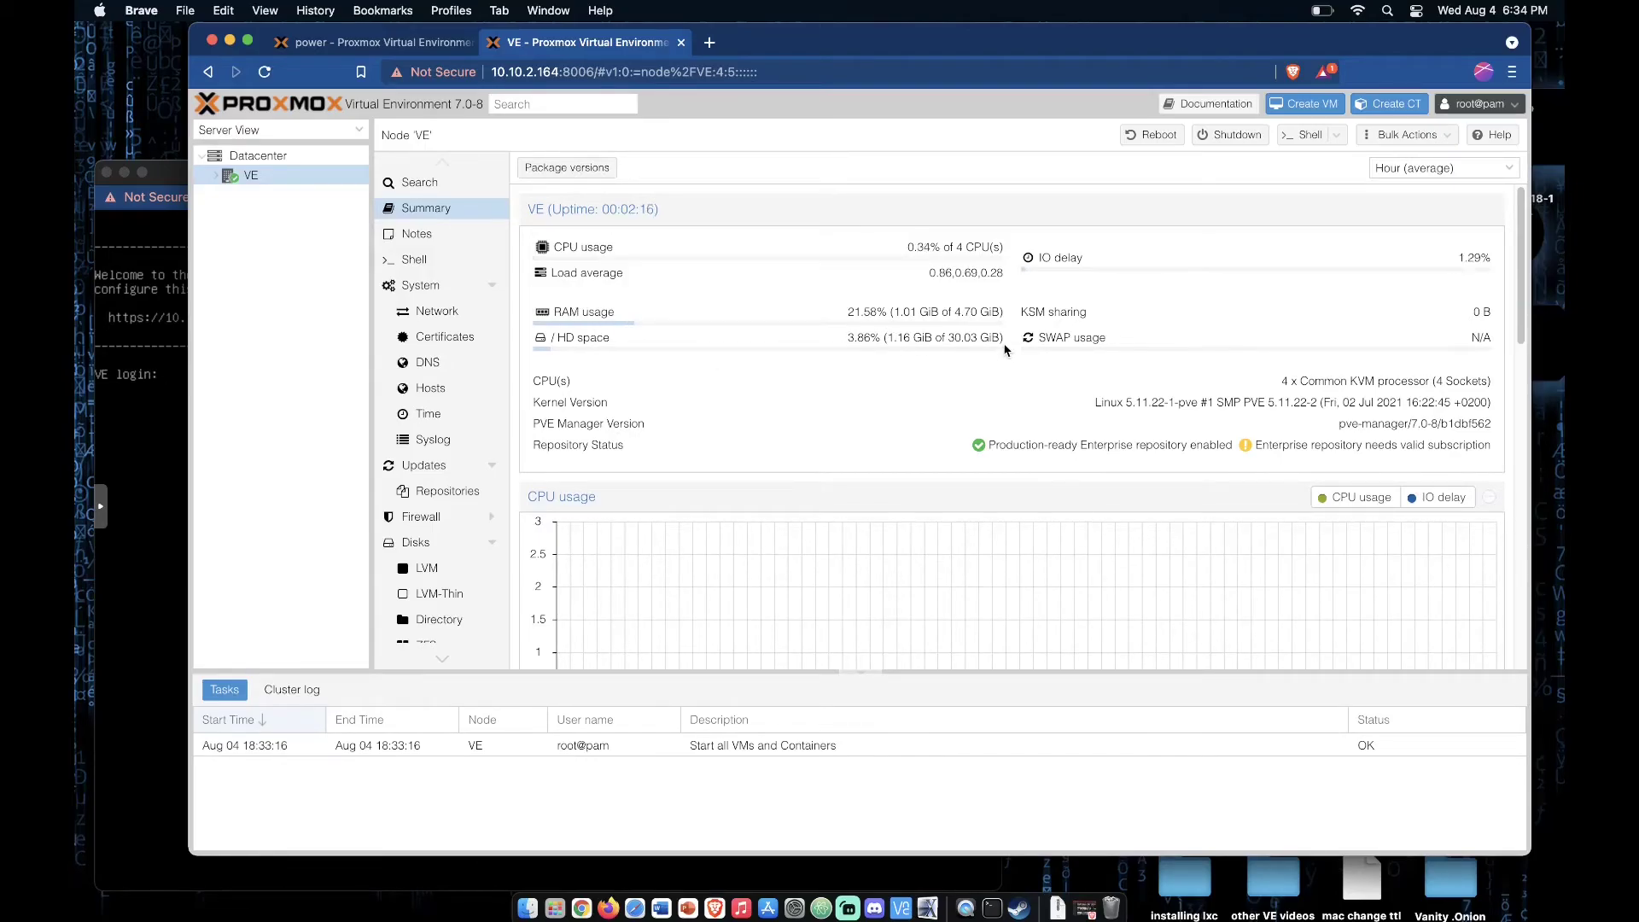
drag(848, 337, 1035, 335)
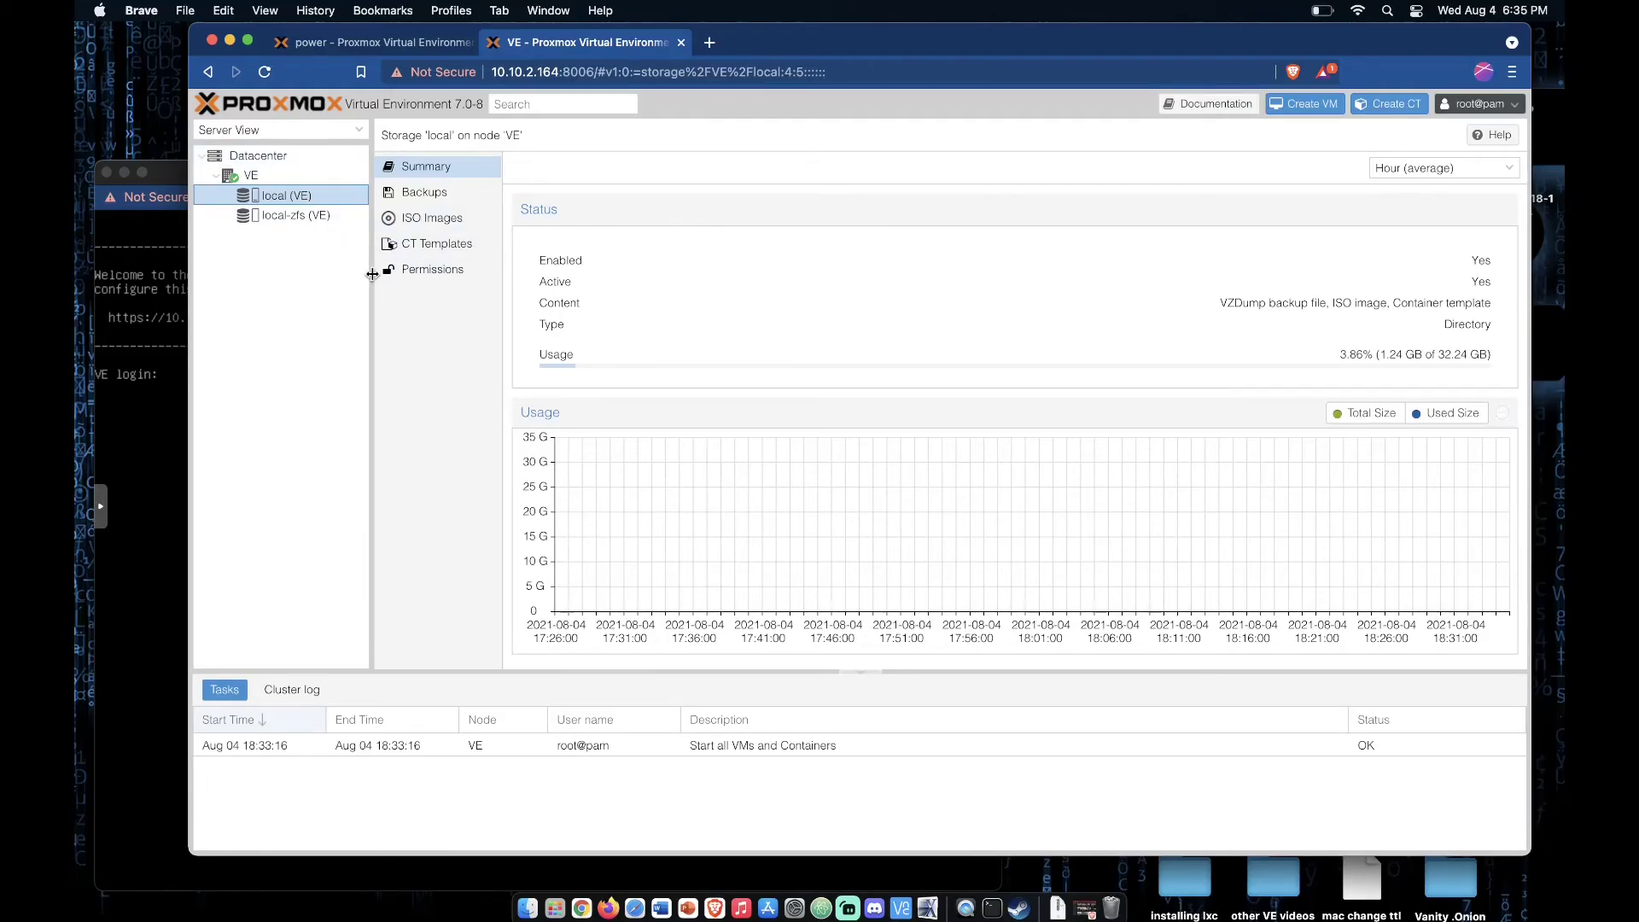
click(303, 216)
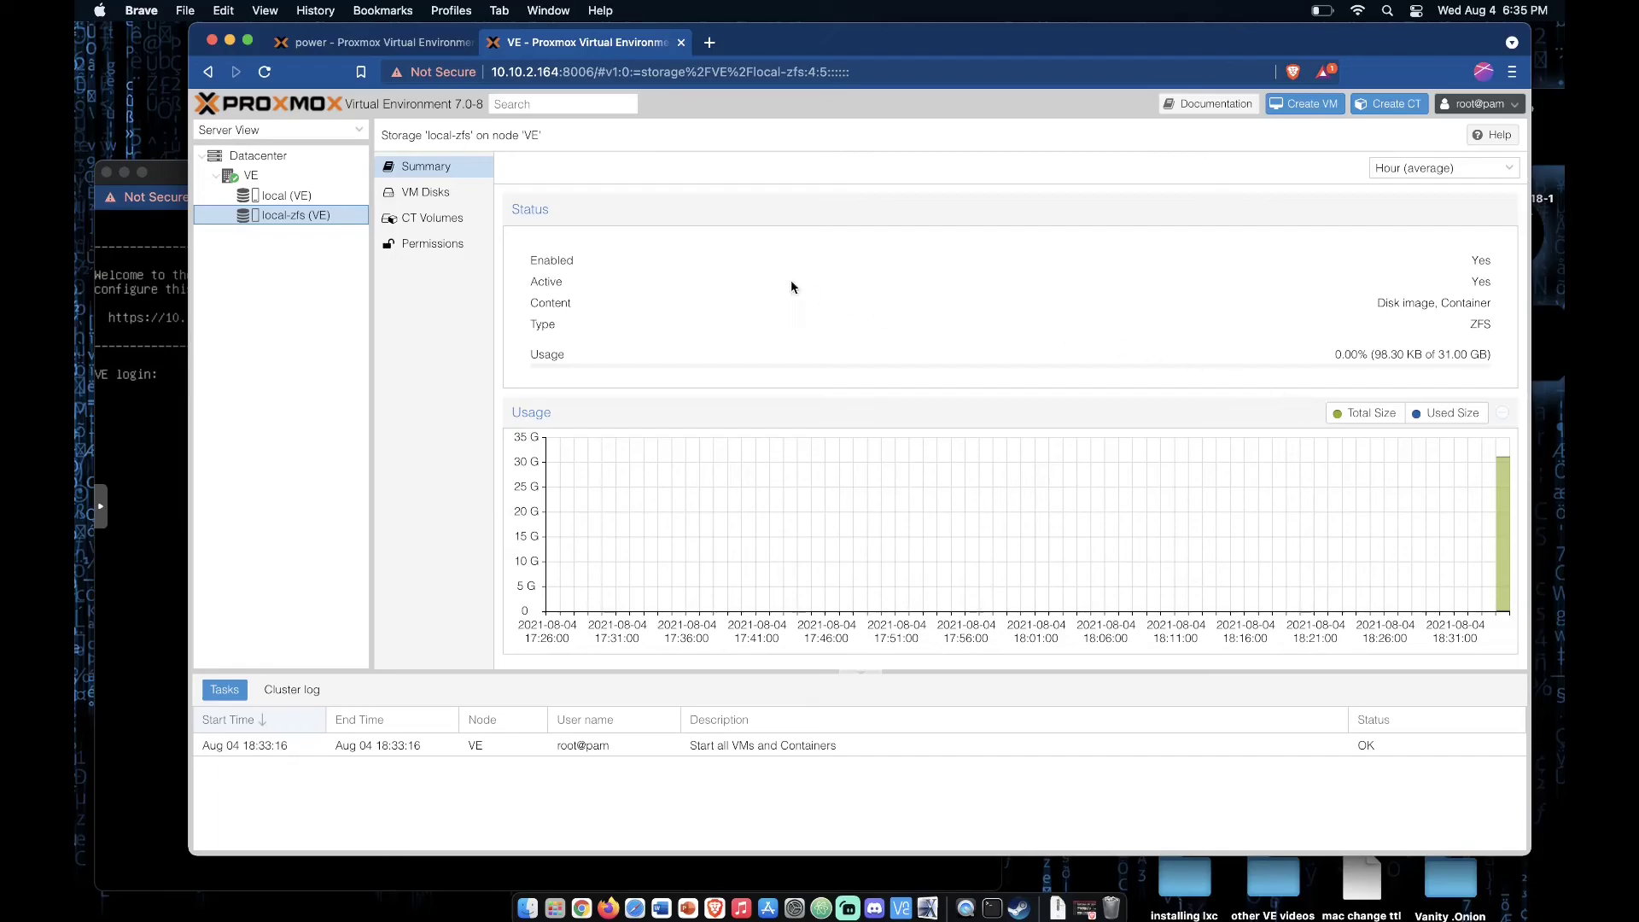
click(279, 174)
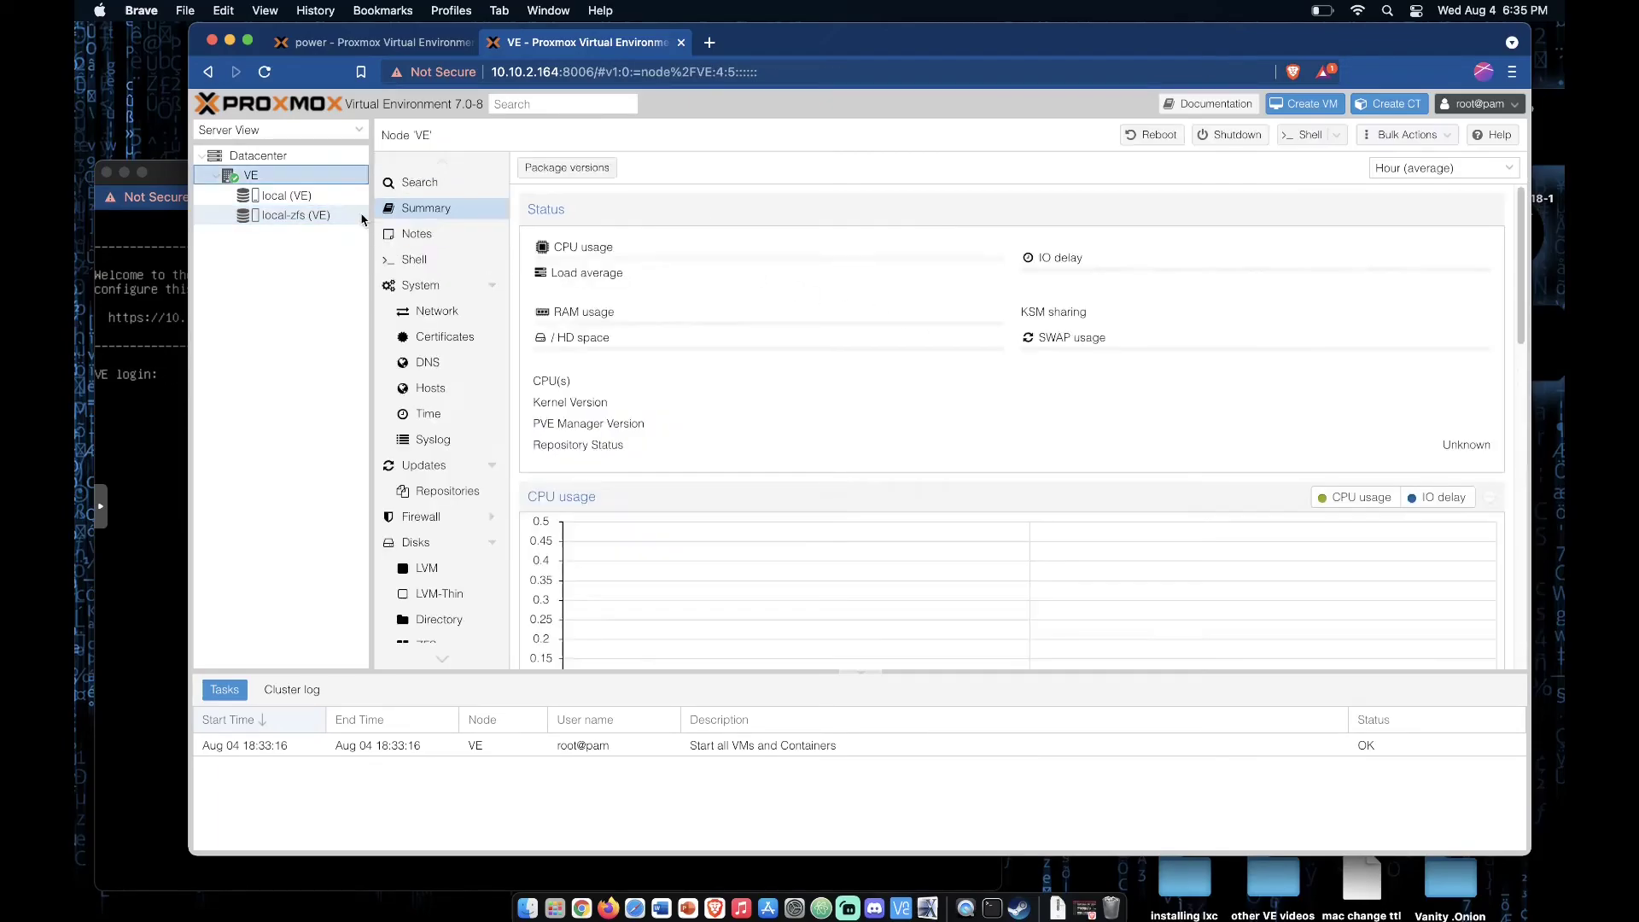